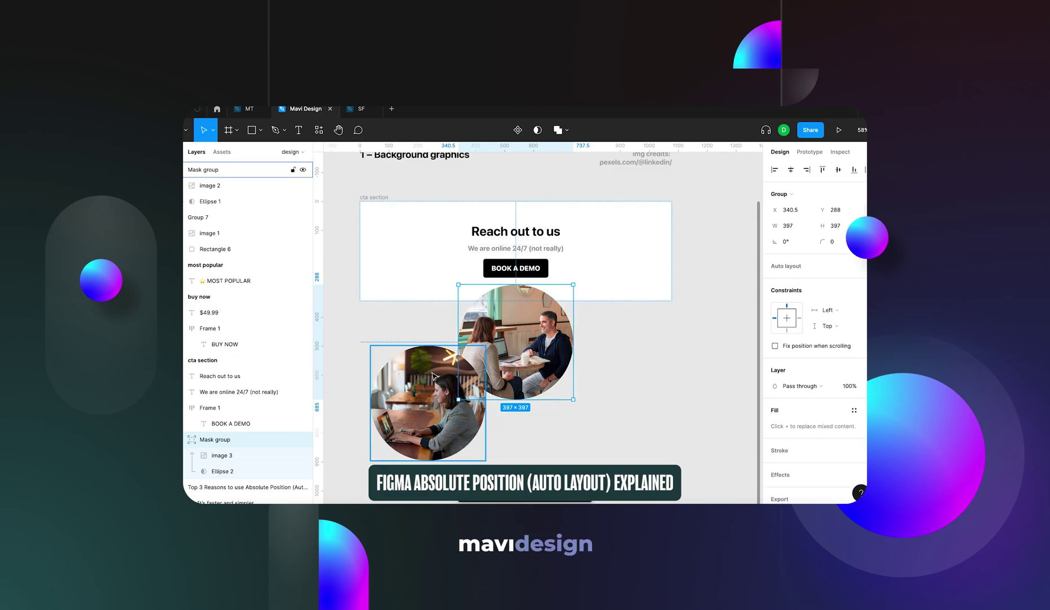
left_click_drag(515, 343, 595, 266)
left_click(381, 197)
left_click(530, 303)
left_click(460, 202)
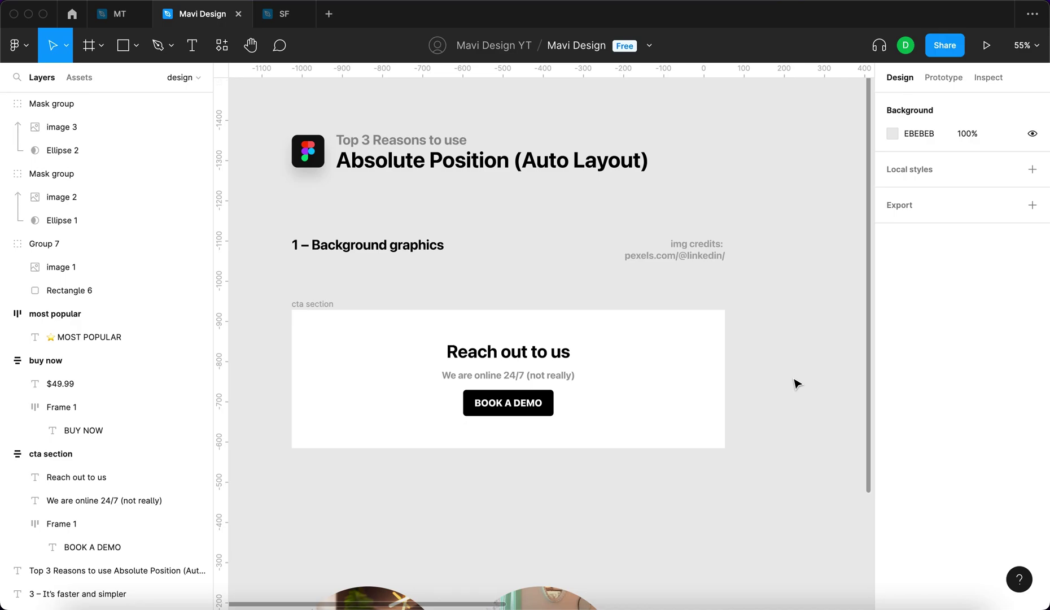
scroll(539, 374, "up", 3)
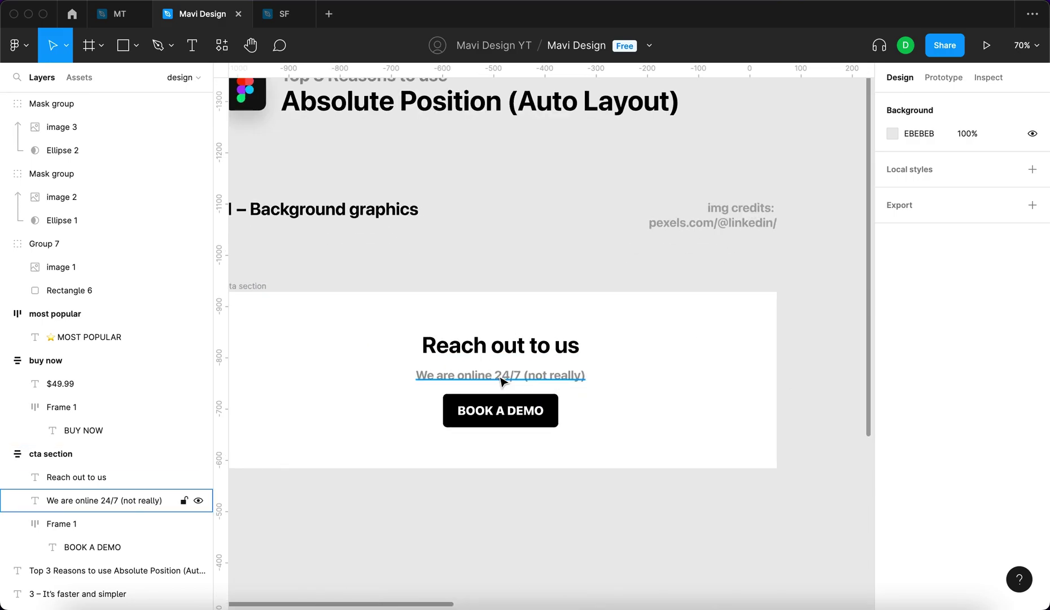
scroll(504, 381, "down", 2)
key("t")
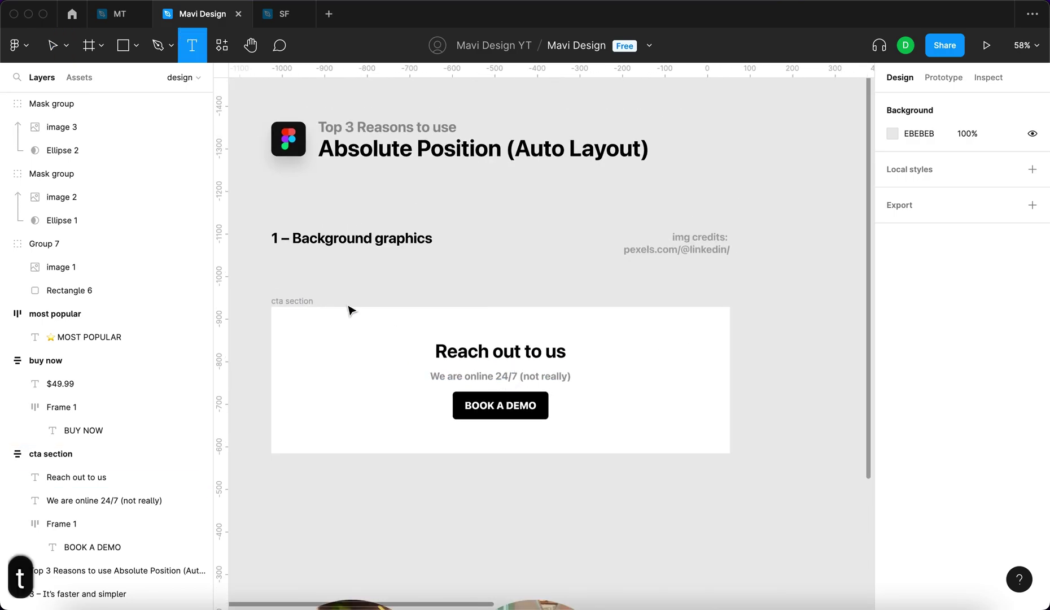
left_click(416, 368)
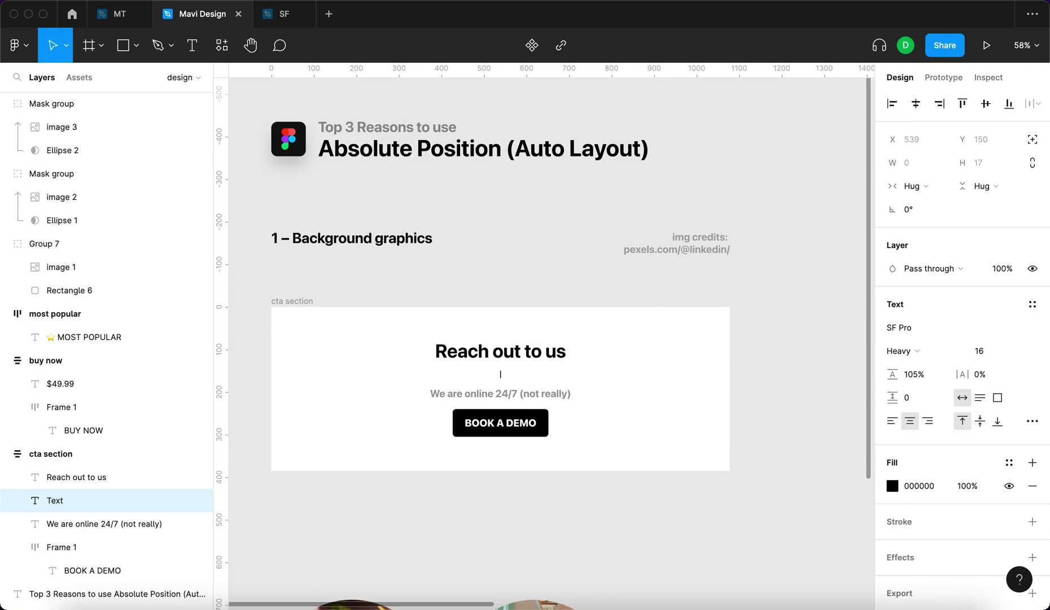
key("Escape")
left_click(317, 299)
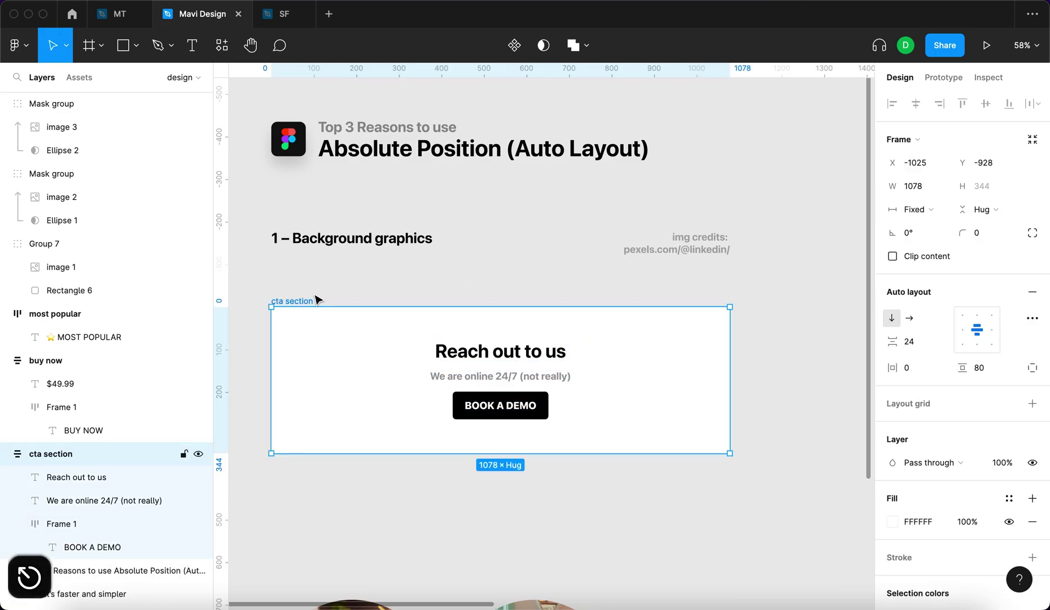
Repeat the subtitle "We are online 24/7 (not really)" so that its text layer in the cta section holds five lines
double_click(478, 376)
key("super+a")
key("super+c")
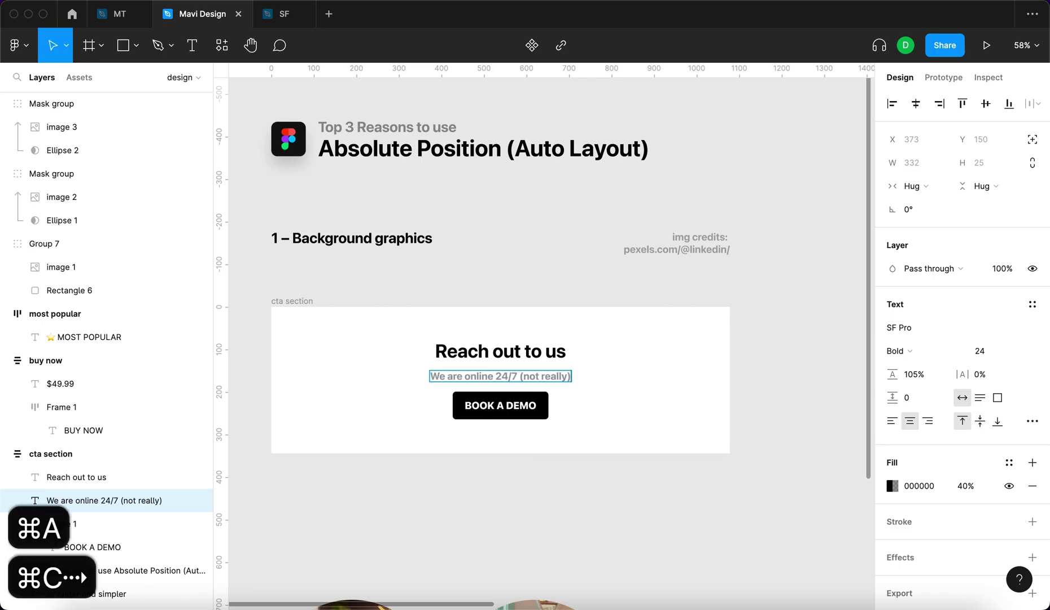
key("Return")
key("super+v")
key("Return")
key("super+v")
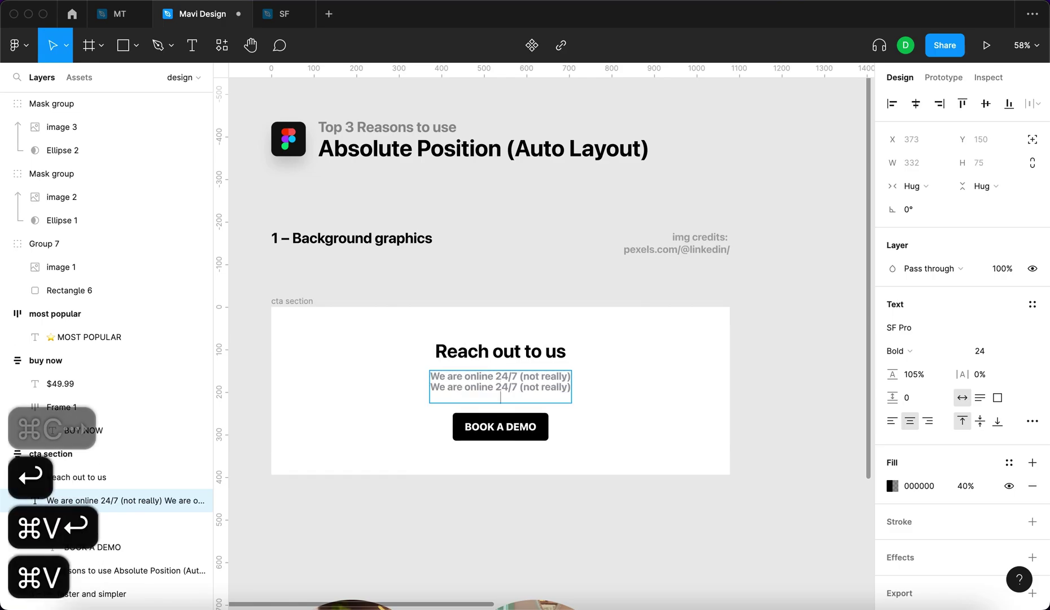
key("Return")
key("super+v")
key("Return")
key("super+v")
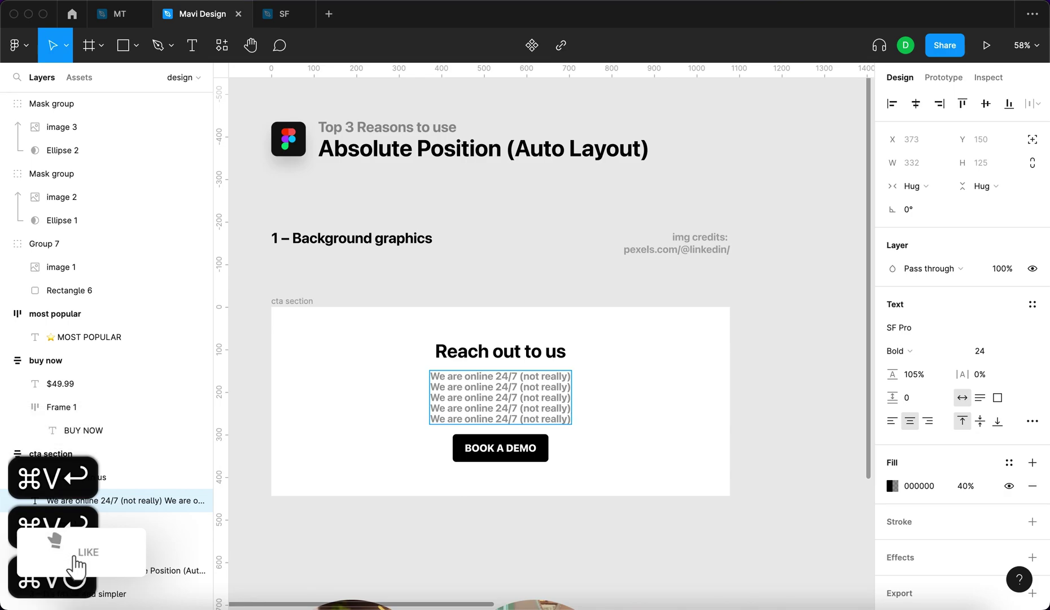
key("Escape")
key("Escape")
left_click(304, 301)
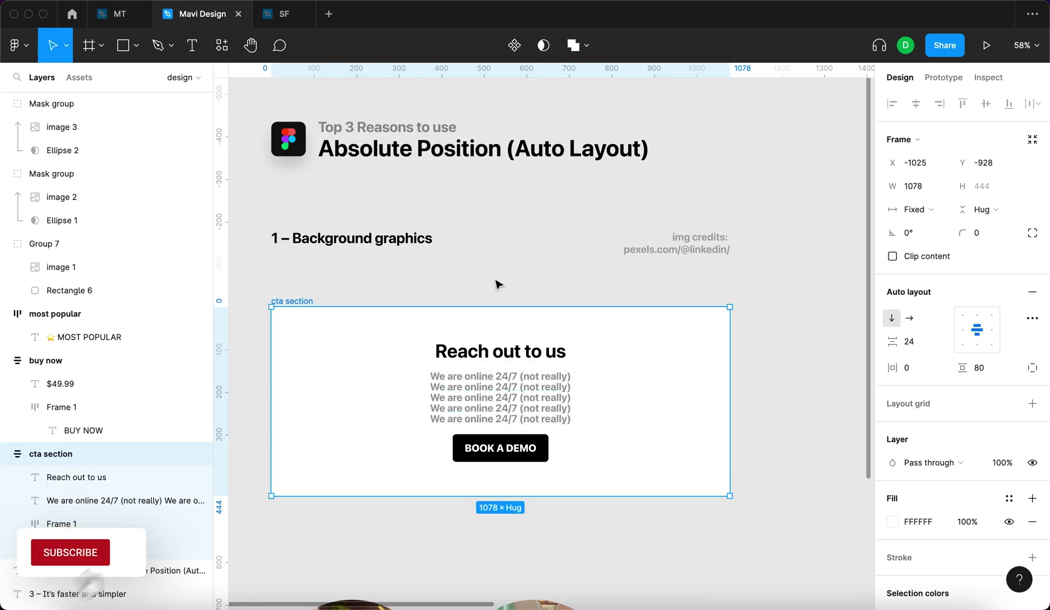
Delete the repeated lines from the subtitle text in the cta section, keeping only the first one
left_click(437, 382)
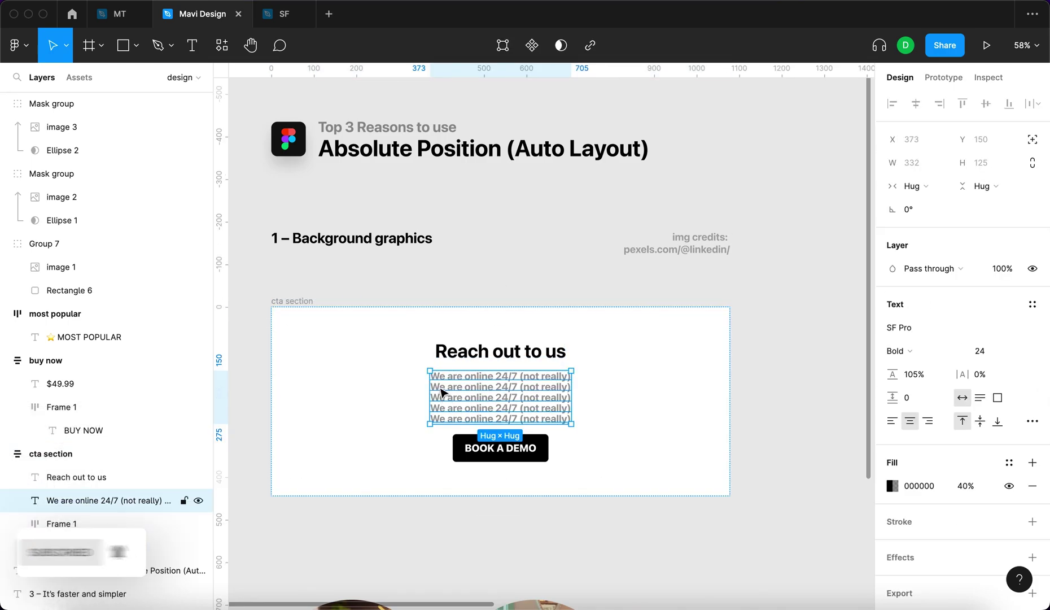
key("Left")
key("Down")
key("shift+super+Right")
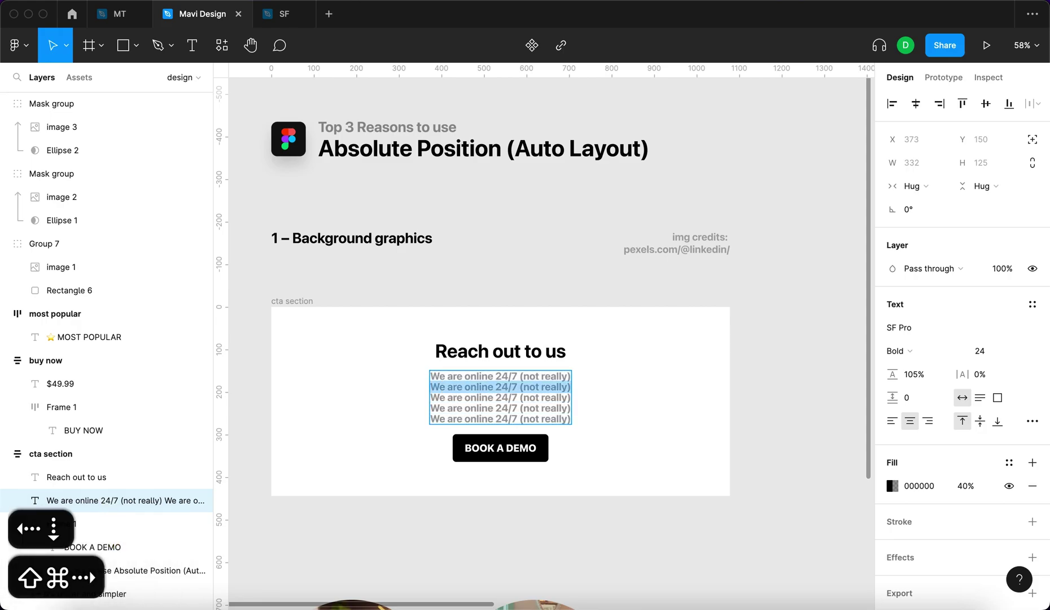
key("shift+super+Down")
key("shift+super+Down")
key("BackSpace")
key("BackSpace")
key("BackSpace")
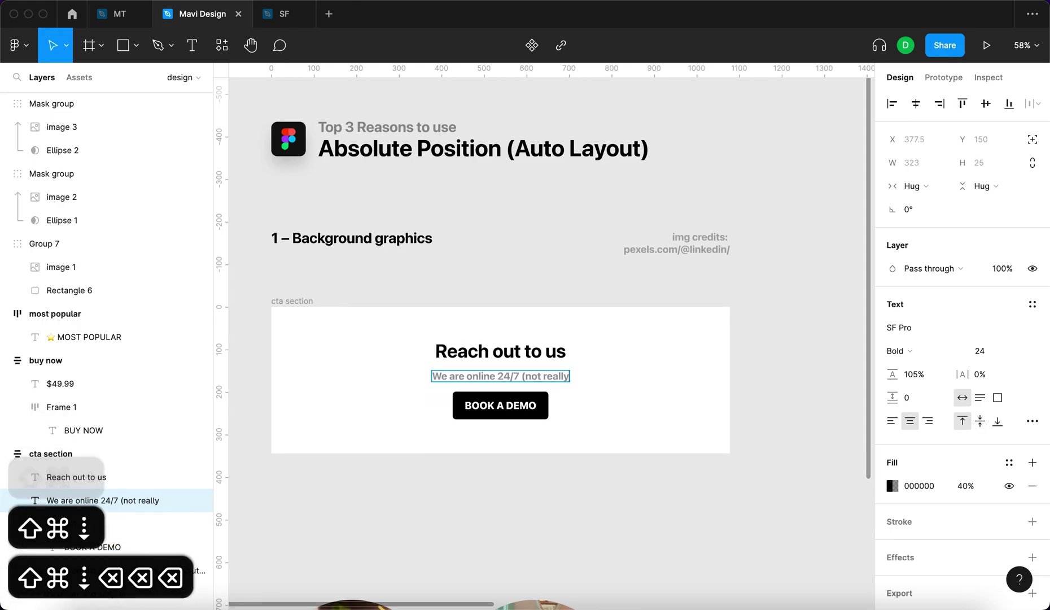
key("Escape")
Duplicate the BOOK A DEMO button within the cta section and delete the copy
left_click(489, 419)
key("super+d")
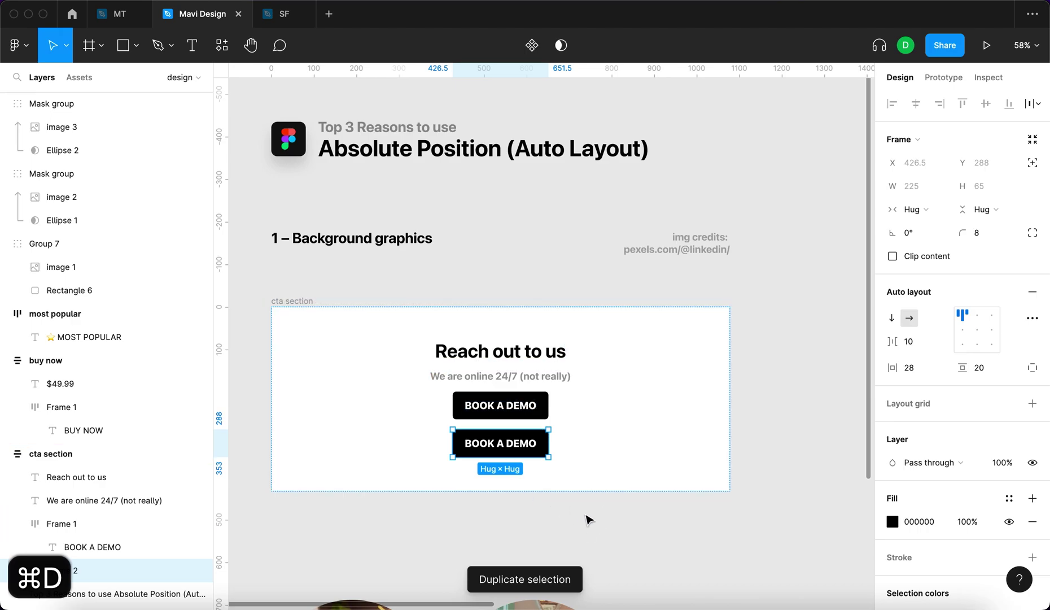
left_click(586, 511)
left_click(501, 441)
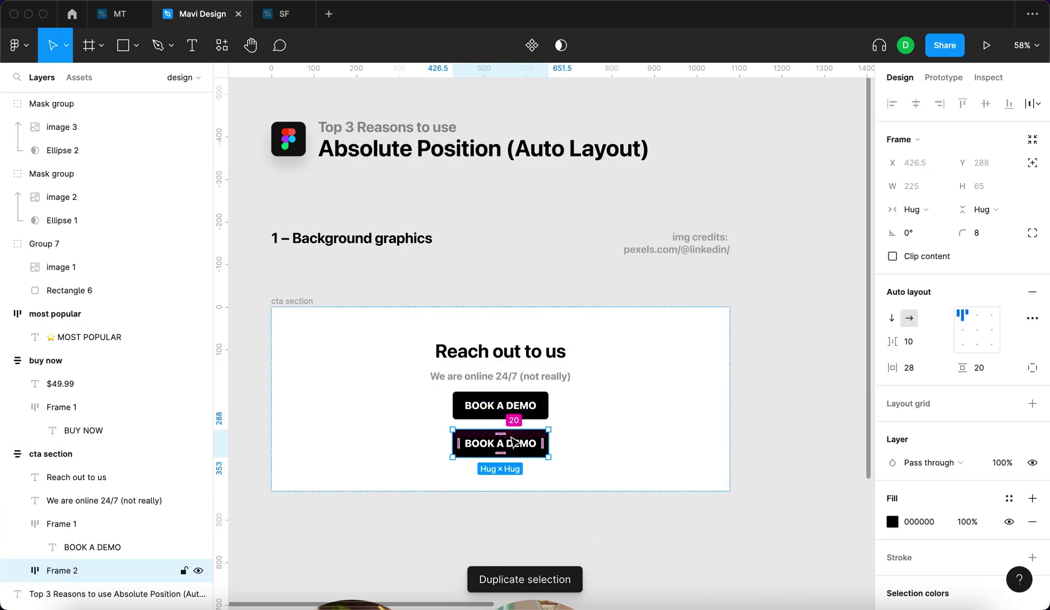
key("BackSpace")
left_click(646, 530)
scroll(649, 538, "down", 2)
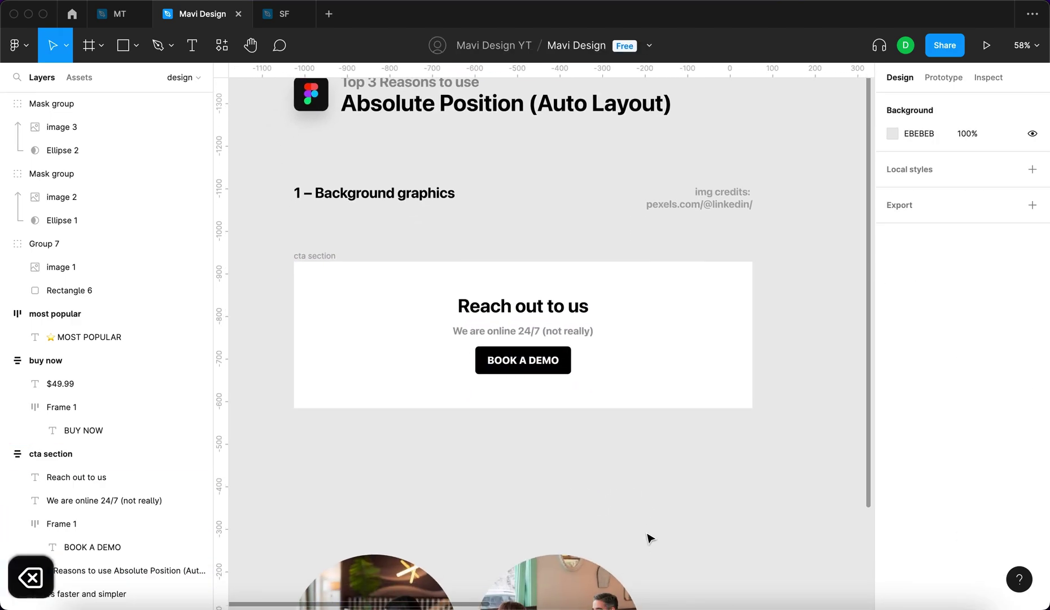
scroll(649, 536, "down", 2)
left_click(289, 183)
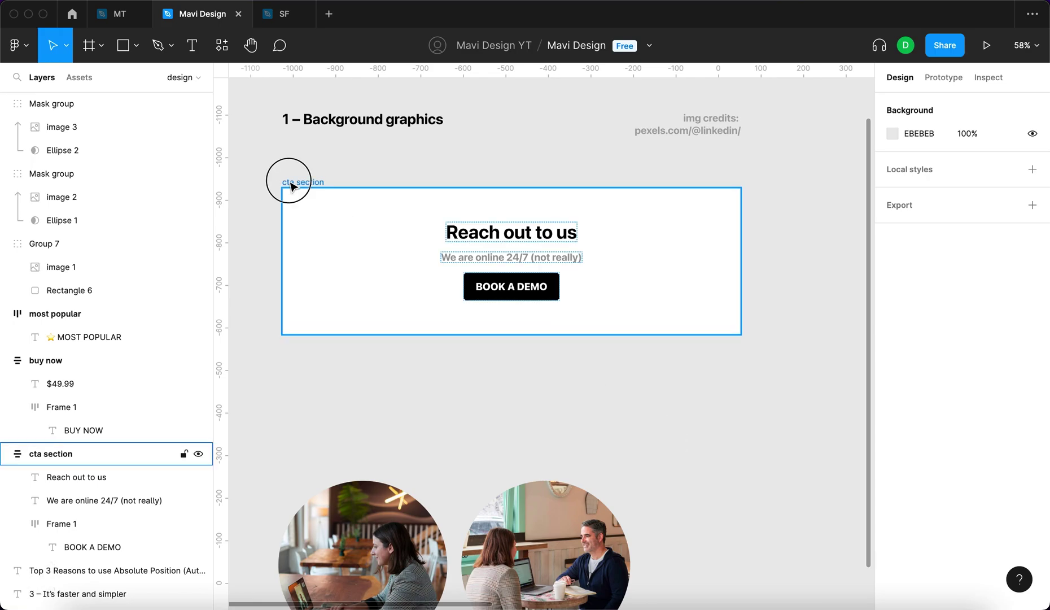
mouse_move(739, 221)
left_mouse_down()
mouse_move(637, 223)
mouse_move(740, 228)
left_mouse_up()
left_click(785, 277)
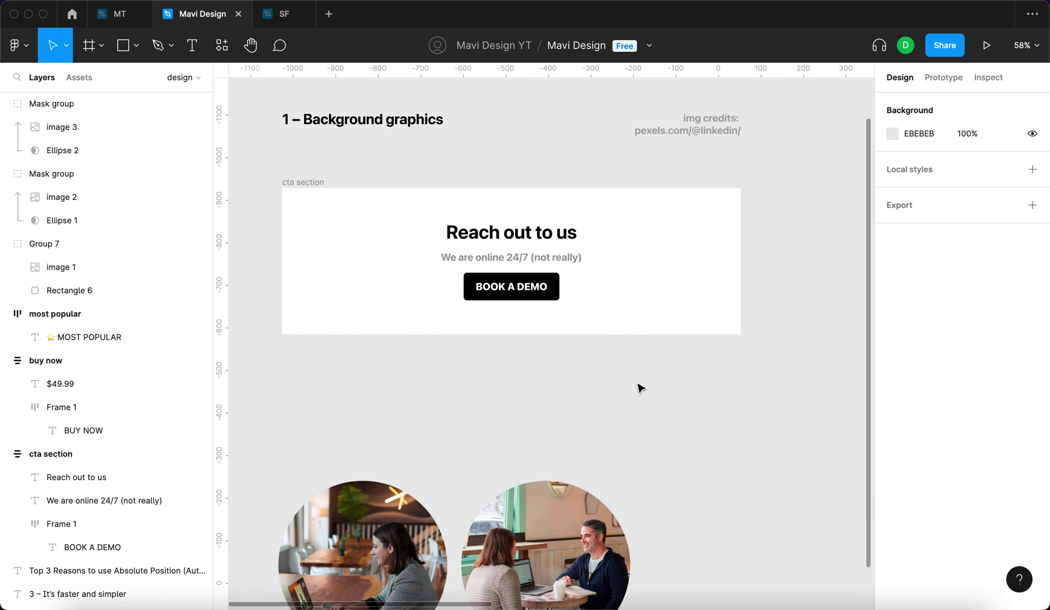
Move both circular photos up together to just below the cta section frame
left_click(562, 525)
left_click(385, 532, "shift")
left_click_drag(405, 567, 418, 450)
left_click(792, 446)
Place the circular two-person photo in the cta section beneath the button, and move the laptop photo down below the frame
left_click(596, 471)
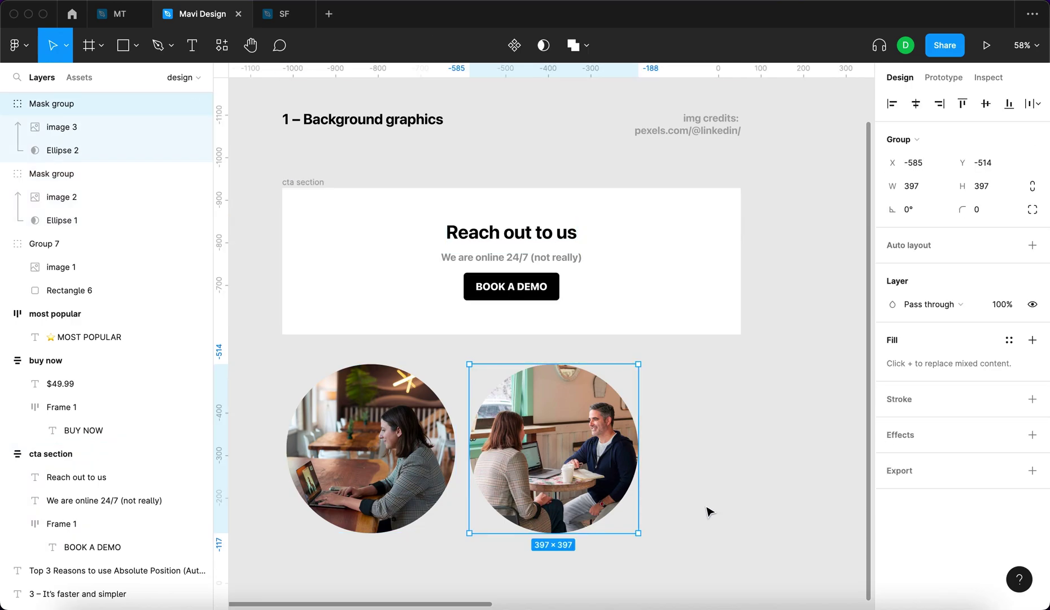
left_click_drag(577, 421, 467, 486)
left_click_drag(393, 457, 387, 501)
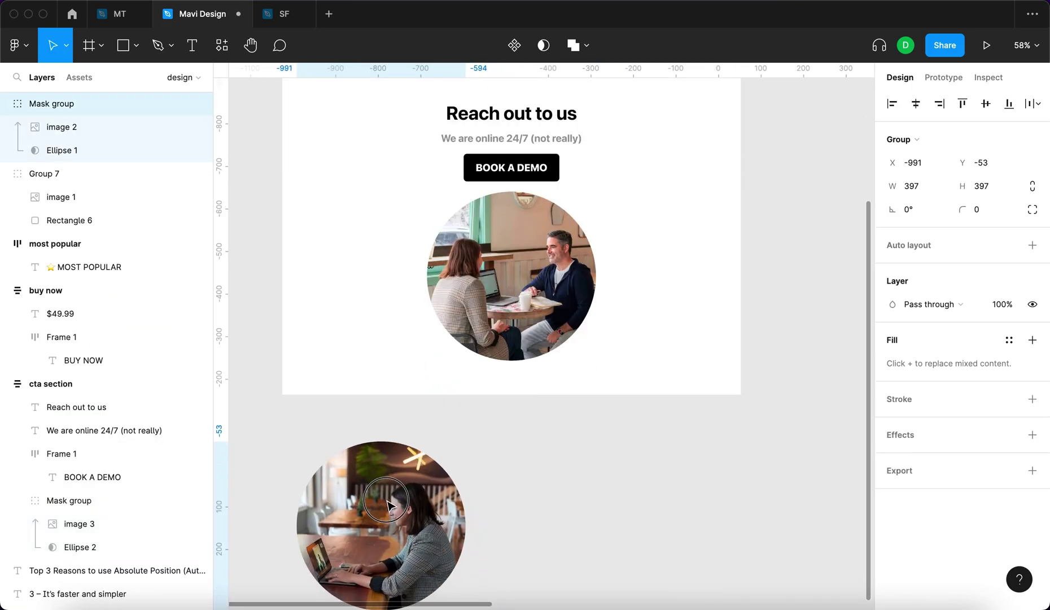
left_click(573, 489)
scroll(597, 476, "up", 1)
scroll(395, 327, "up", 3)
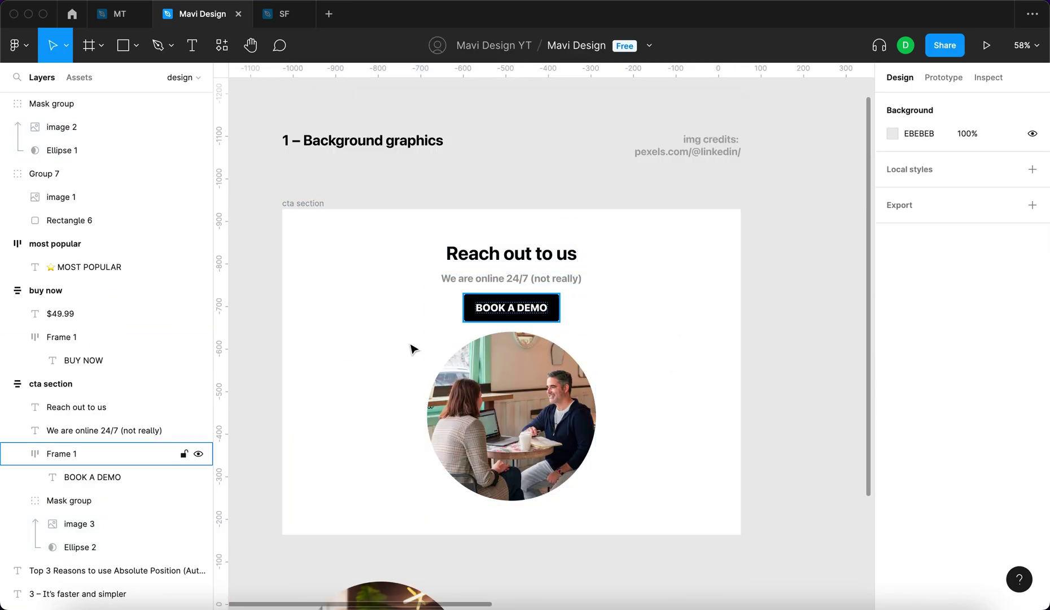
Move the two-person photo back out of the cta section and bring the laptop photo up beside it
left_click(473, 384)
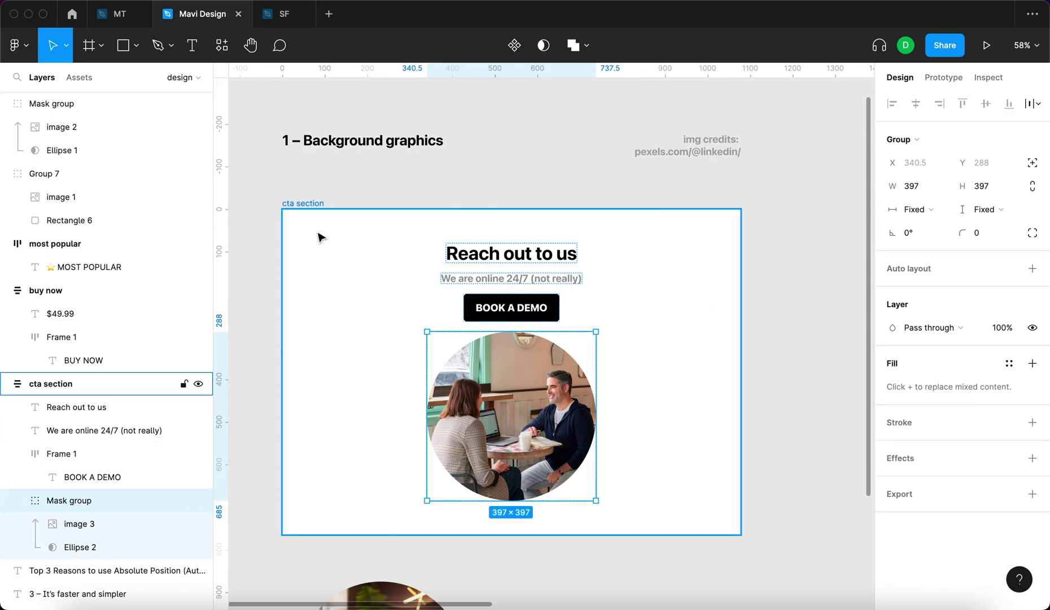
left_click(773, 414)
left_click(544, 408)
left_click_drag(535, 402, 614, 493)
scroll(417, 522, "down", 2)
left_click_drag(419, 538, 419, 377)
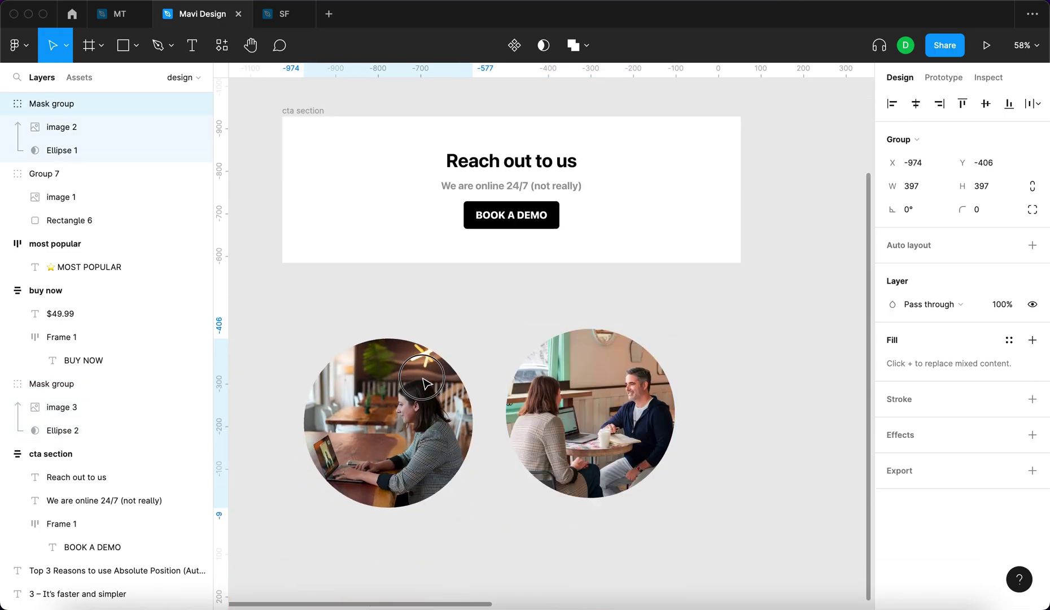
Place the two-person photo in the cta section beneath the button and set it to absolute position
left_click(599, 398)
scroll(611, 398, "up", 2)
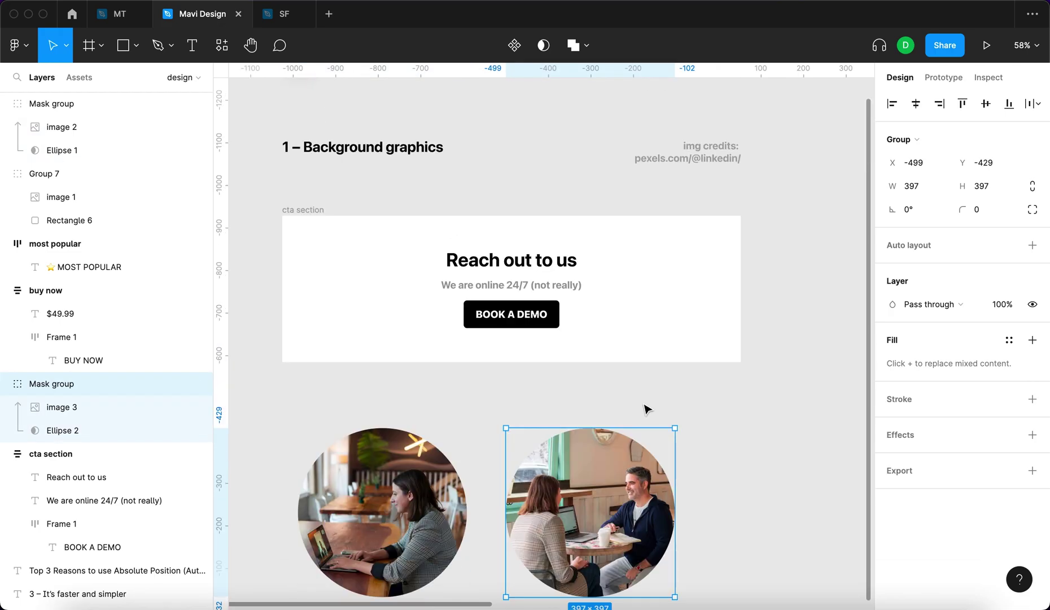
scroll(646, 408, "up", 1)
scroll(655, 519, "down", 5)
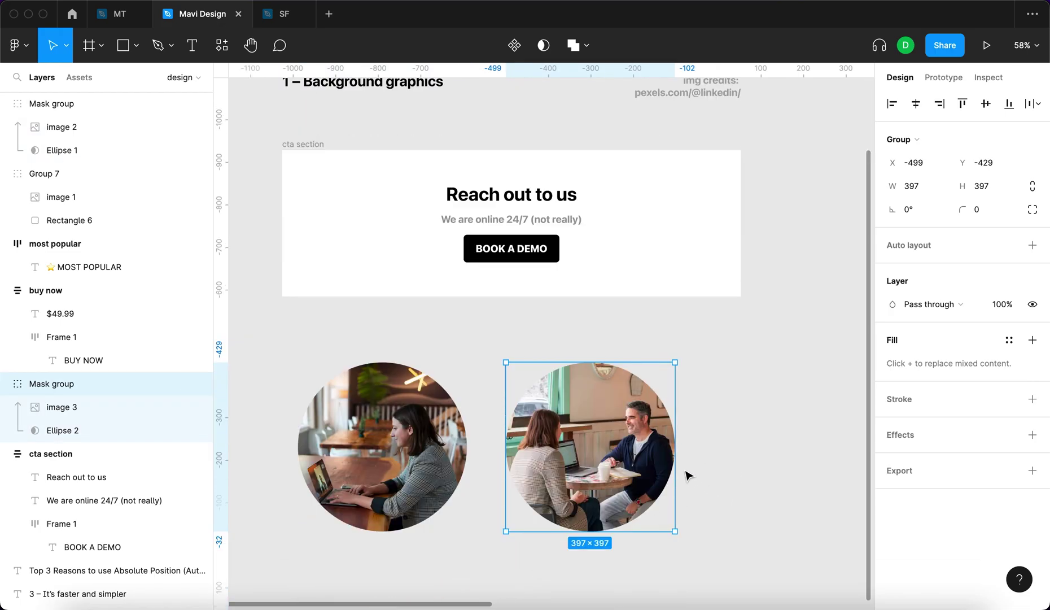
left_click_drag(644, 464, 667, 273)
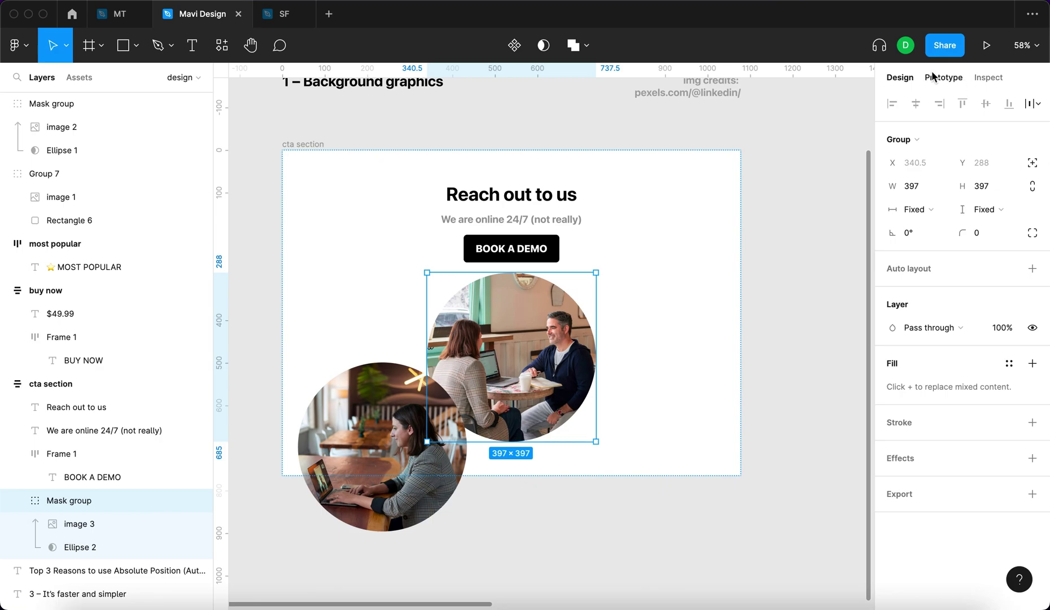
left_click(1038, 164)
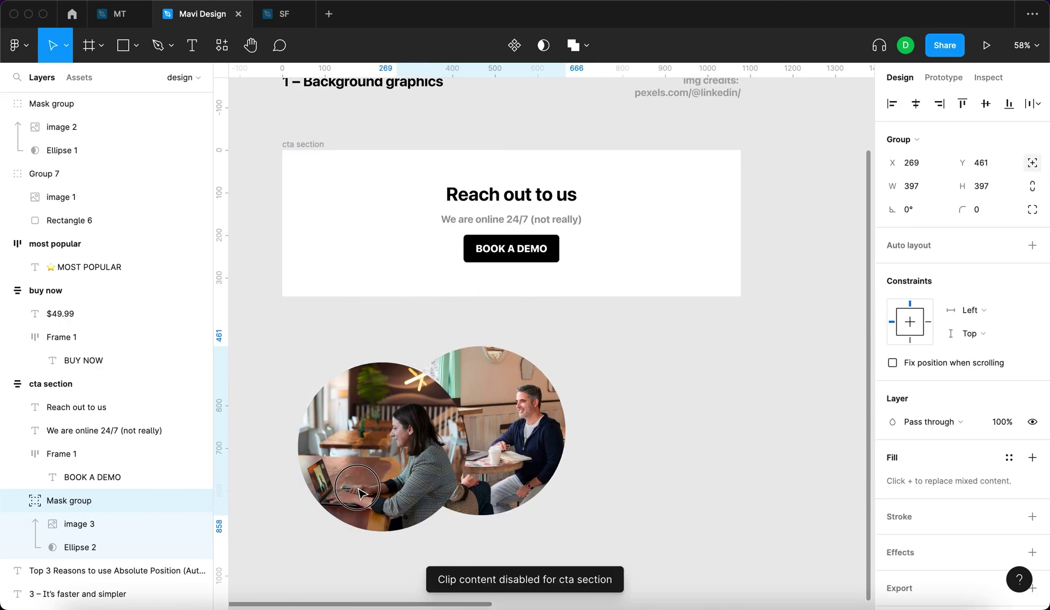
Move the two-person photo freely over the cta section until it overlaps the frame's right edge at about X 762, Y -27
left_click_drag(389, 405, 432, 355)
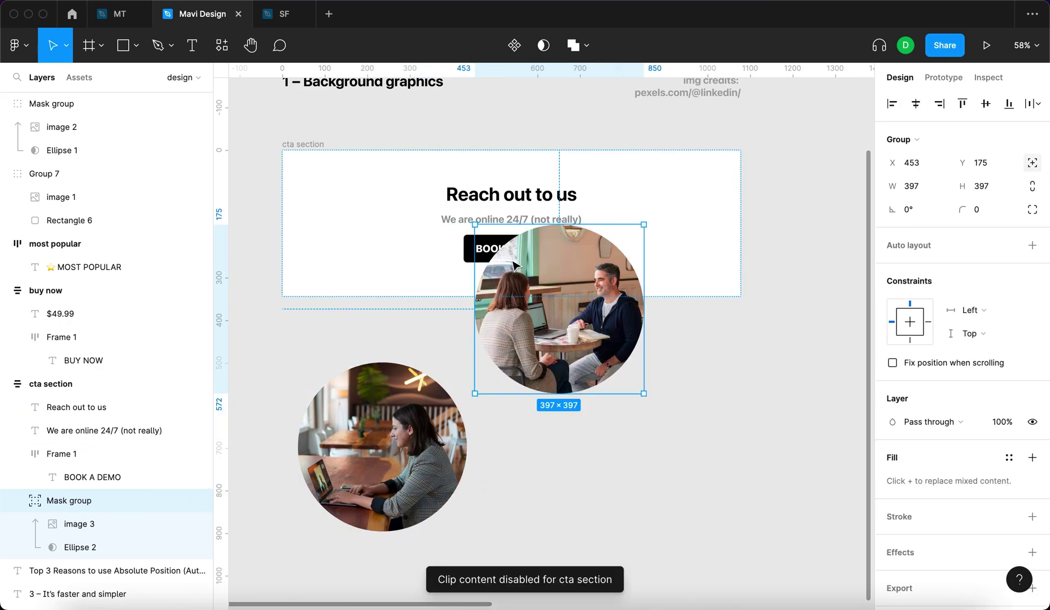
left_click_drag(529, 315, 565, 284)
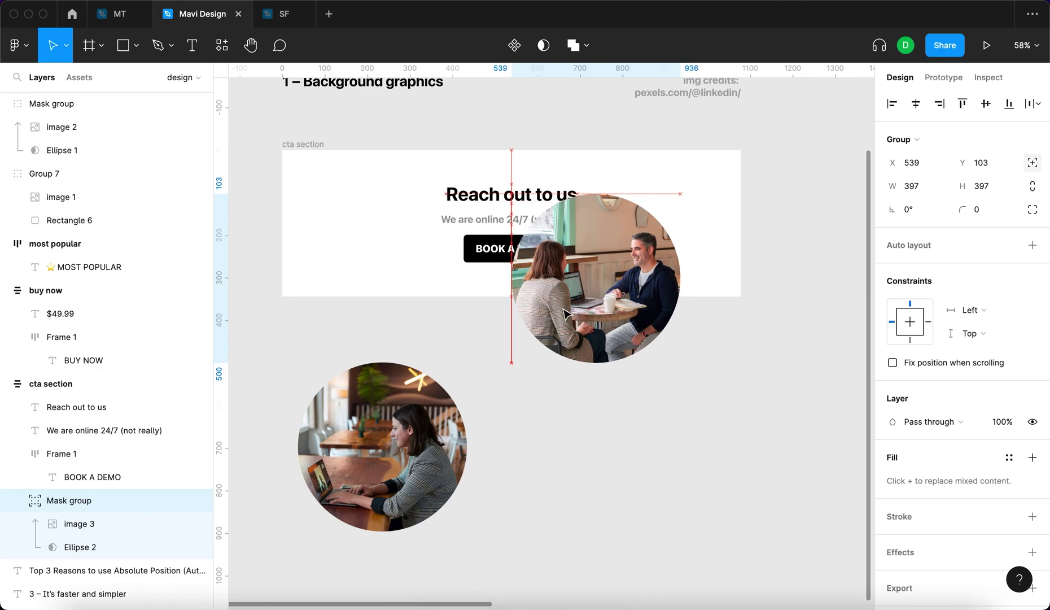
left_click(314, 148)
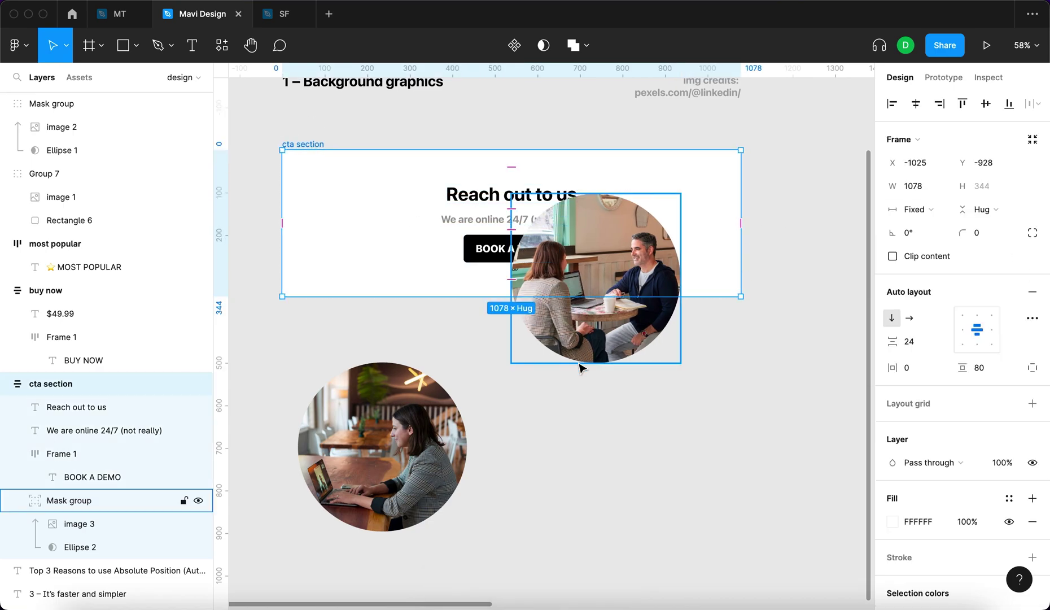
left_click(590, 347)
left_click_drag(555, 339, 569, 339)
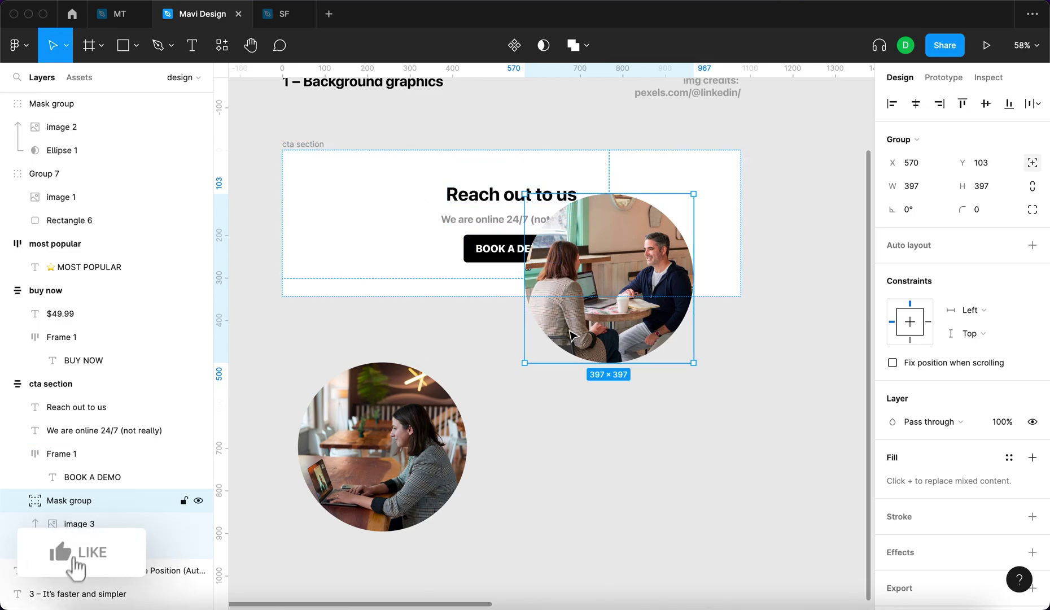
left_click_drag(548, 301, 653, 229)
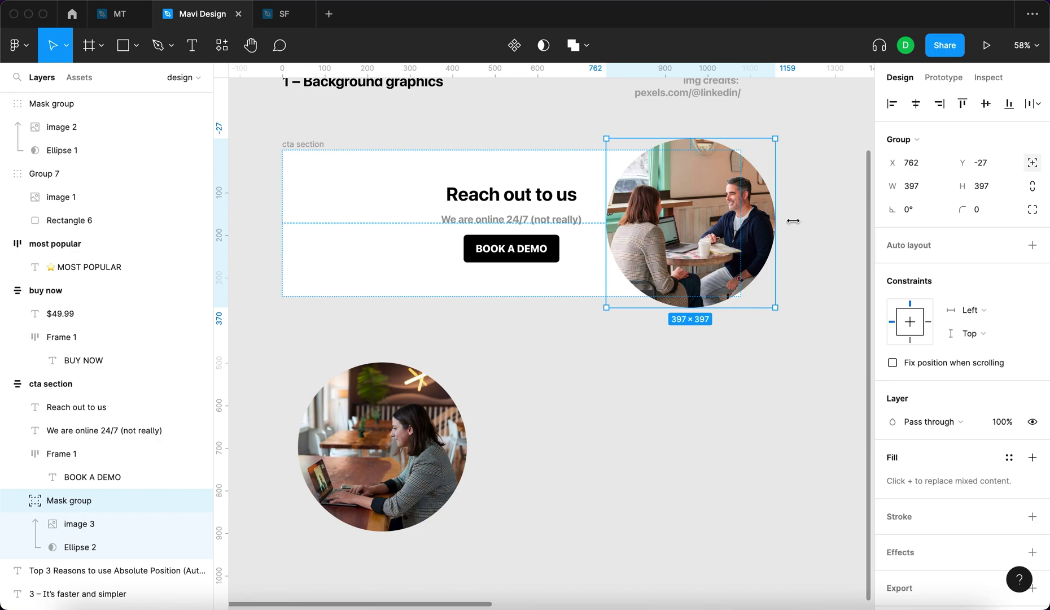
Enable Clip content for the cta section frame
left_click(382, 152)
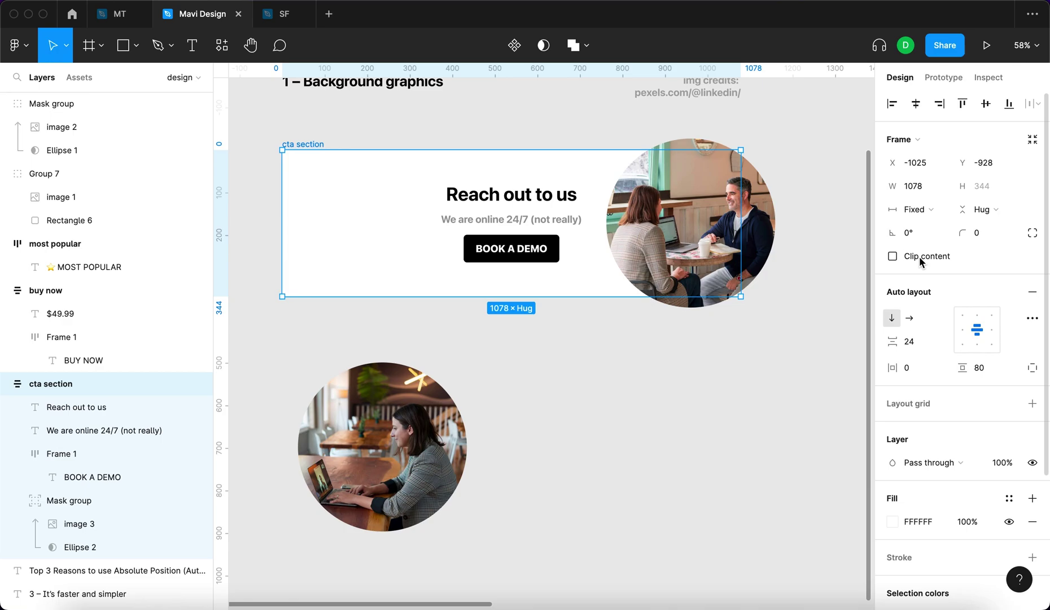
left_click(920, 261)
Move the two-person photo to the left side of the cta section and scale it down over the frame's edge
left_click(69, 501)
left_click_drag(690, 203, 403, 217)
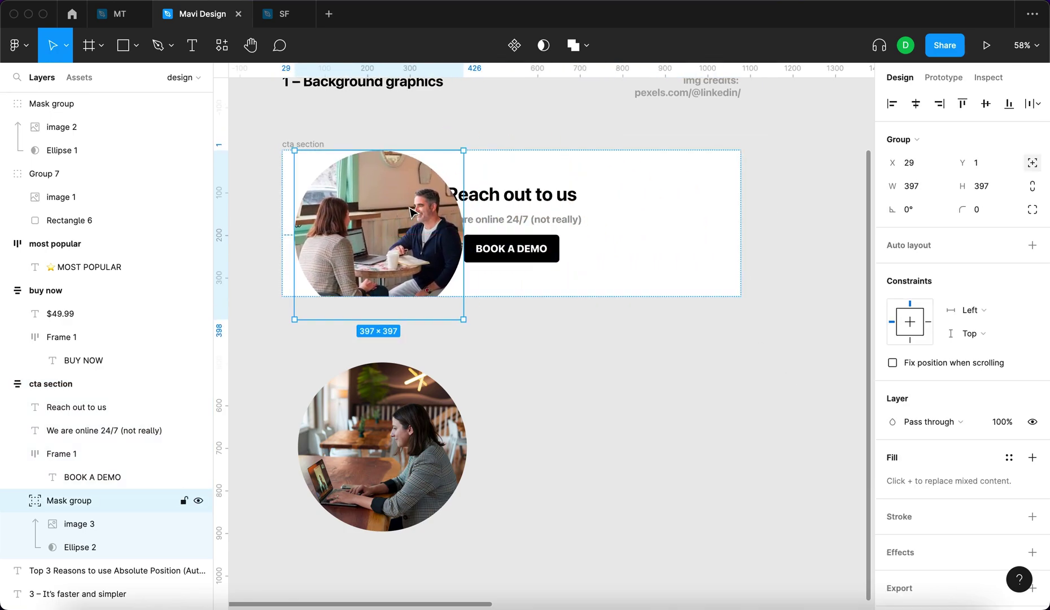
key("k")
left_click_drag(463, 172, 369, 216)
Add the laptop photo to the cta section with absolute position and move it over the right edge at about X 764, Y -23
left_click(364, 434)
left_click_drag(368, 439, 636, 263)
left_click(1032, 163)
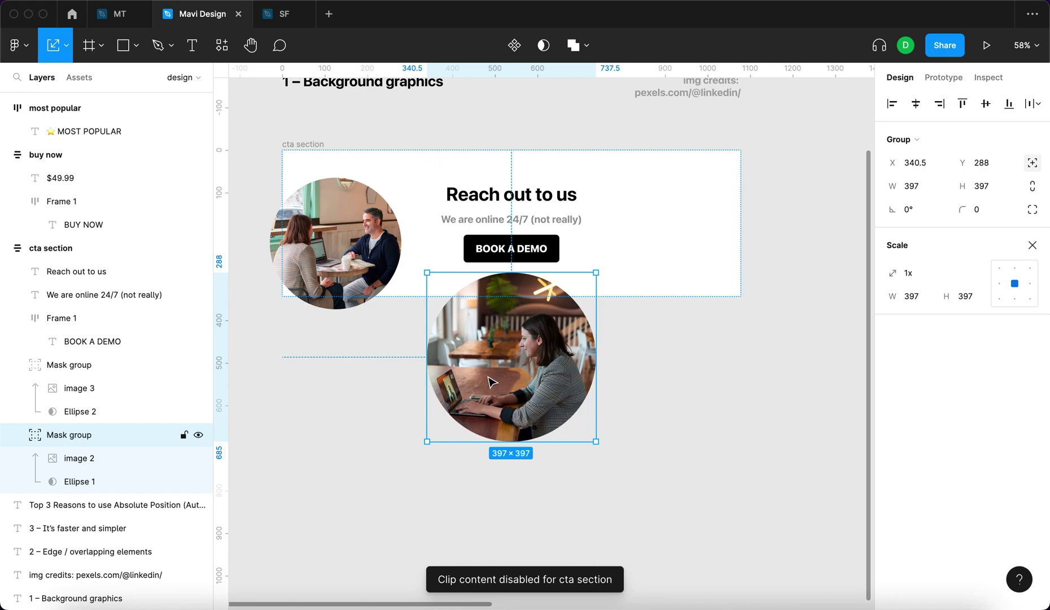
left_click_drag(498, 375, 685, 226)
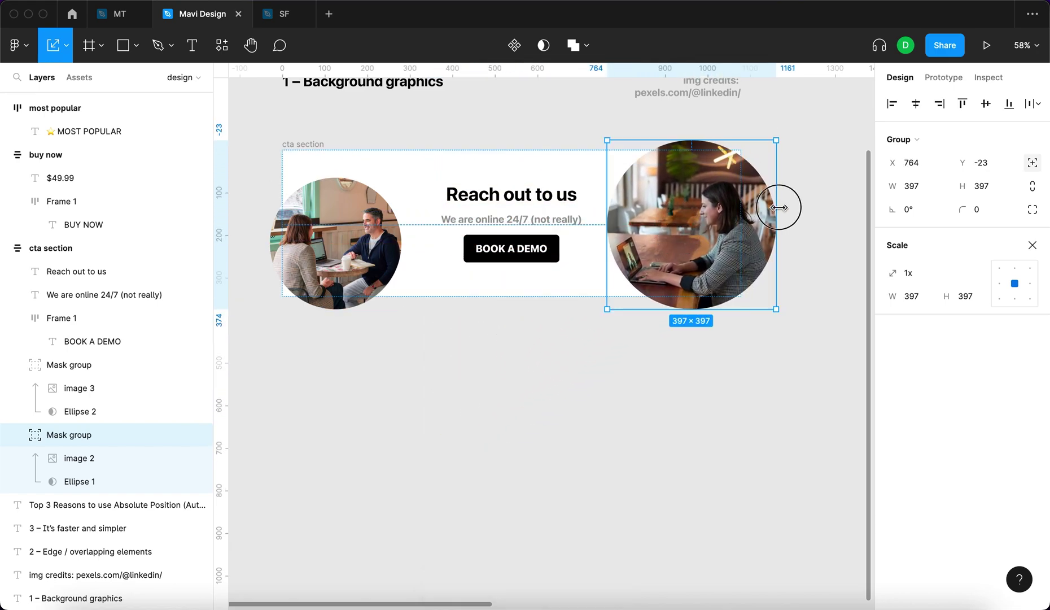
Scale the laptop photo up to about 443 × 443 and enable Clip content for the cta section frame
left_click_drag(779, 207, 799, 207)
left_click(314, 146)
left_click(899, 257)
left_click(763, 377)
Scale the laptop photo down to about 317 × 317 and the two-person photo up to about 383 × 383 at the cta section's edges
left_click(688, 250)
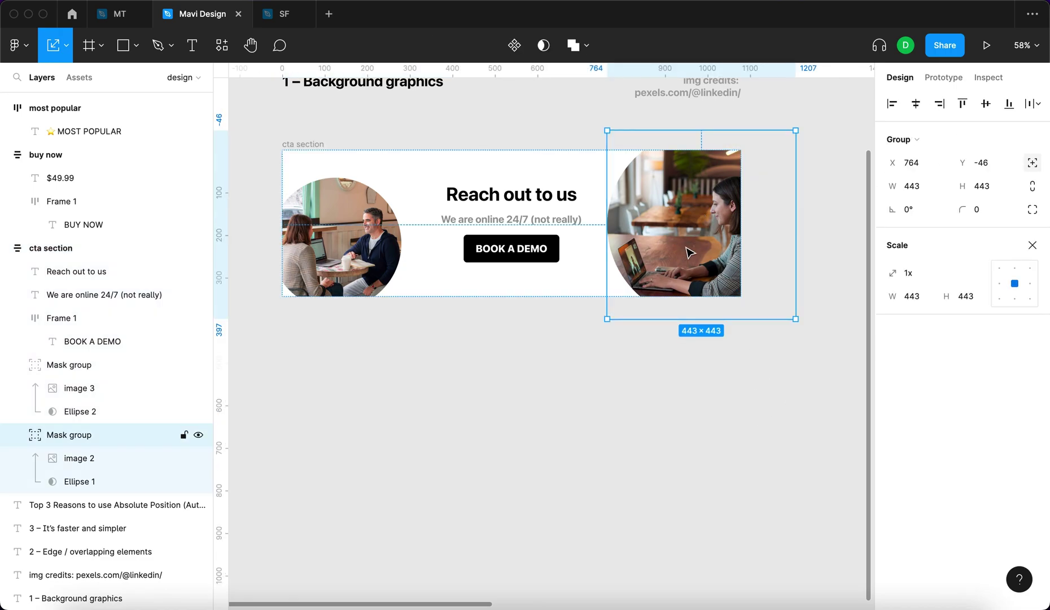
left_click_drag(607, 229, 661, 228)
mouse_move(704, 262)
left_mouse_down()
mouse_move(689, 244)
mouse_move(701, 252)
left_mouse_up()
left_click(310, 143)
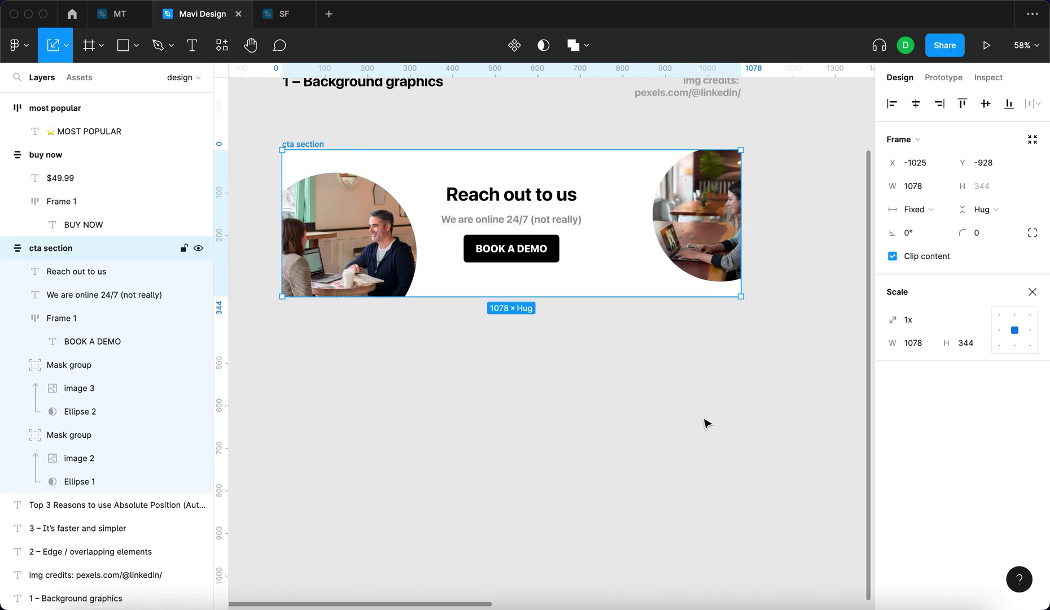
left_click(707, 423)
key("v")
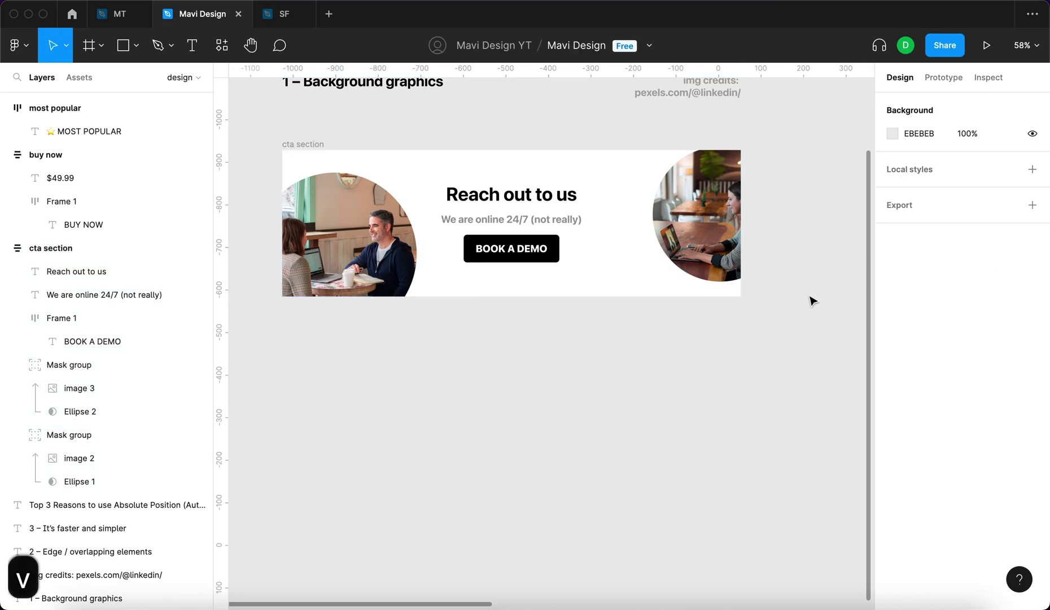
Try narrowing the cta section frame to about 958 wide
left_click(322, 154)
left_click_drag(741, 248, 690, 249)
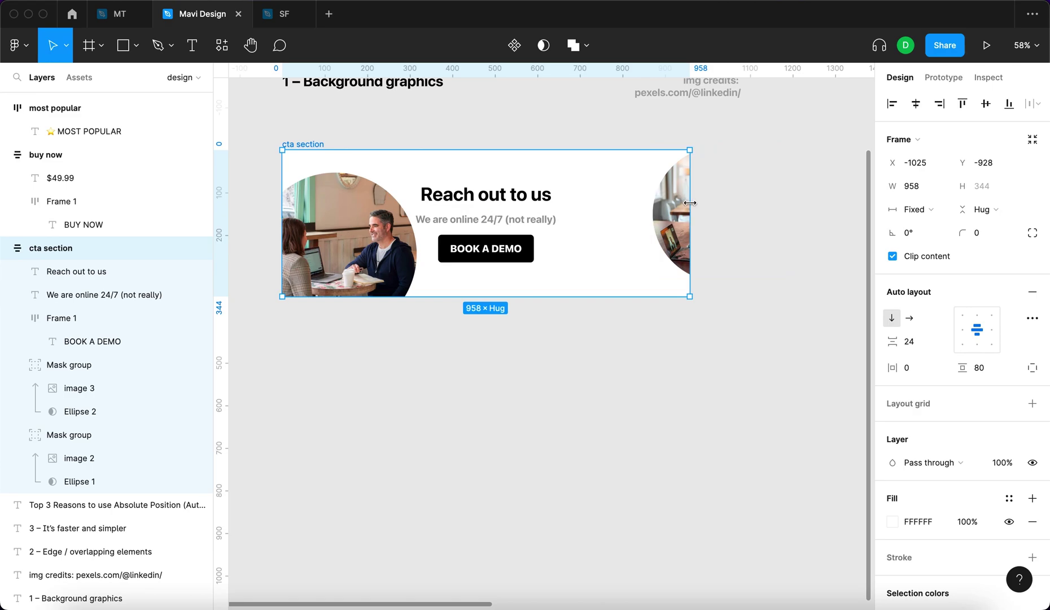
key("super+z")
Set the laptop photo's horizontal constraint to Right
left_click(729, 231)
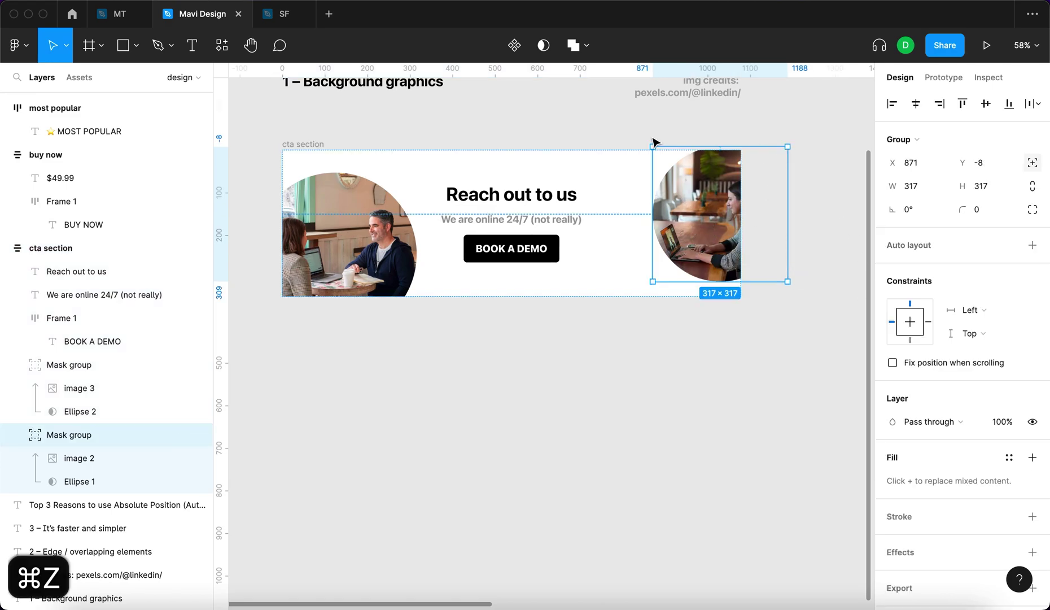
left_click(980, 314)
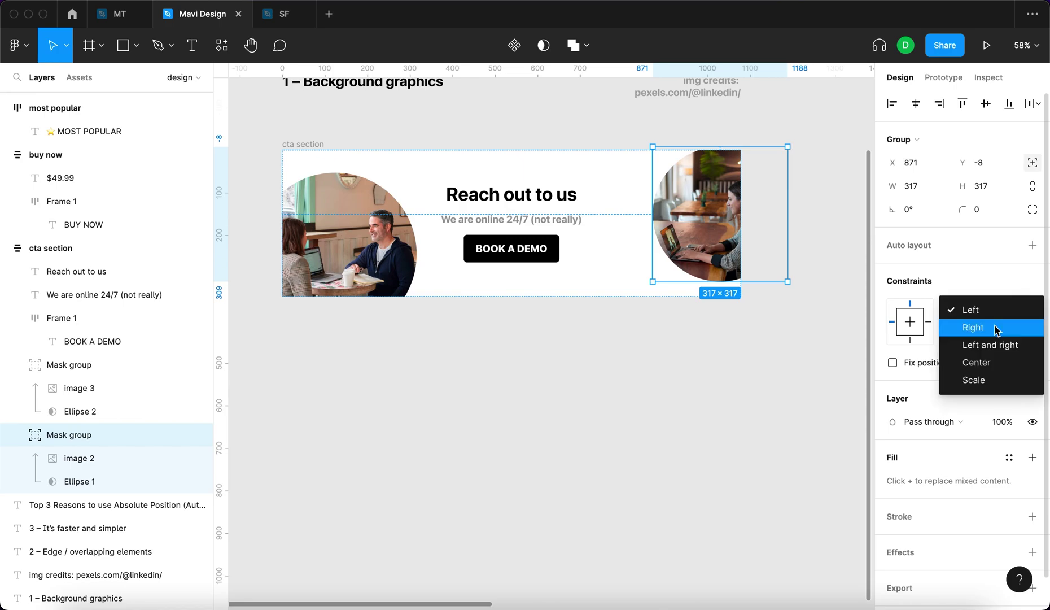
left_click(931, 283)
left_click(993, 314)
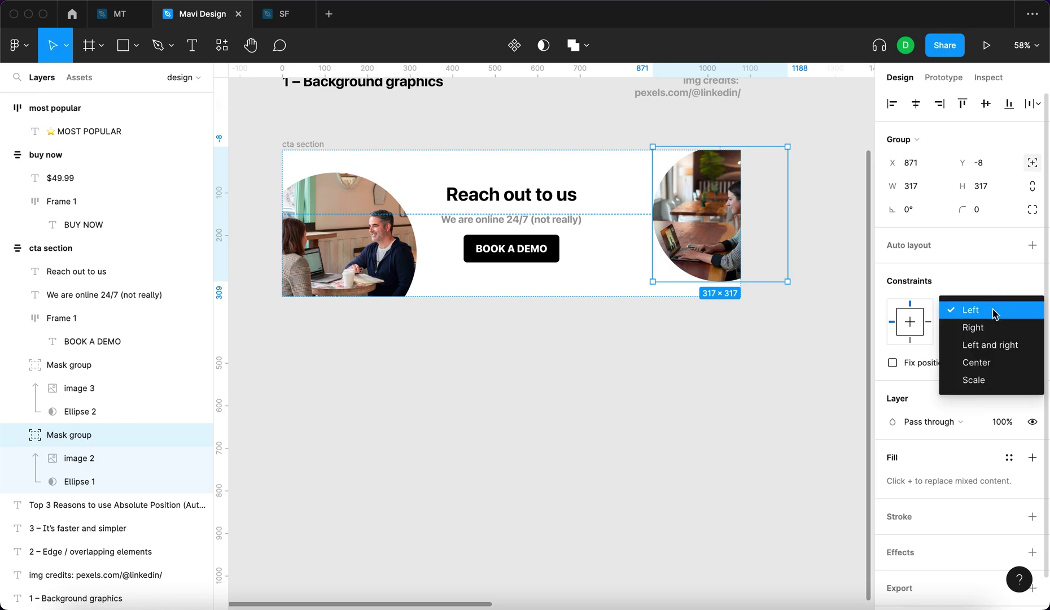
left_click(998, 327)
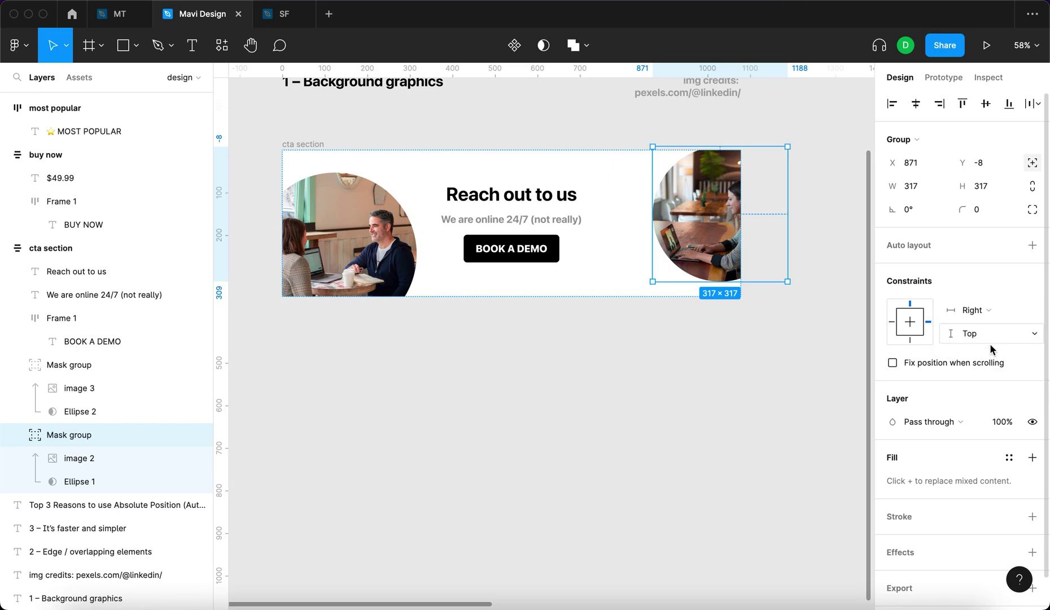
Set the two-person photo's vertical constraint to Bottom
left_click(309, 222)
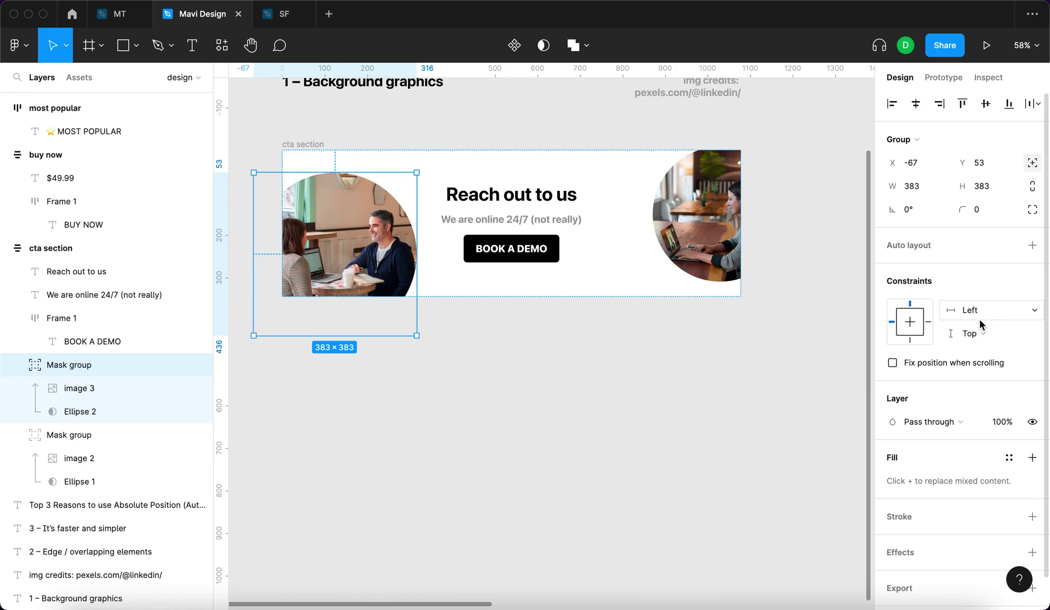
left_click(972, 337)
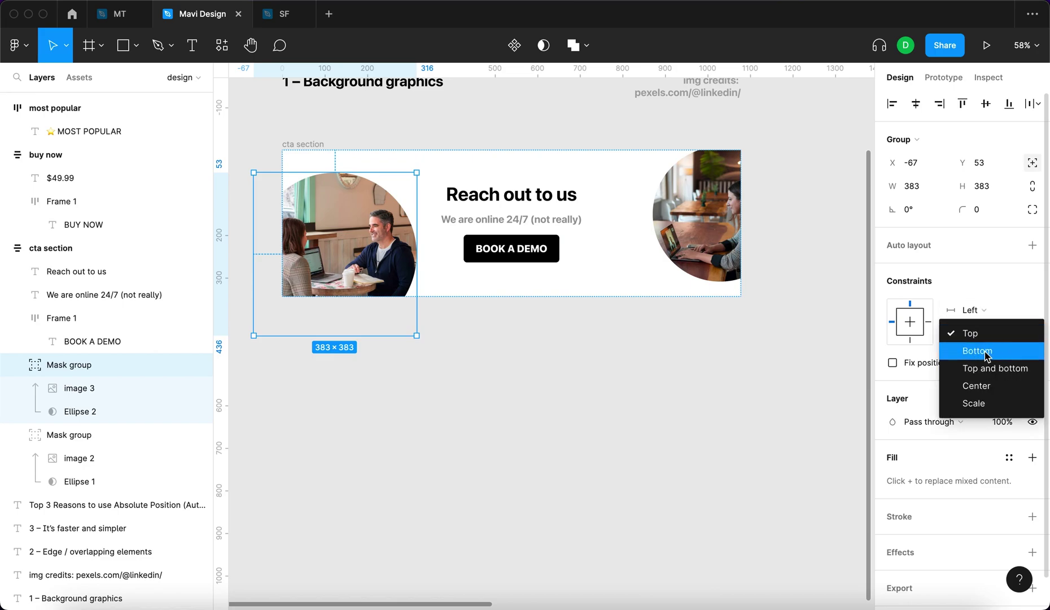
left_click(985, 353)
left_click(718, 390)
Resize the cta section frame to about 1059 × 435 to test the constraints, and reduce it slightly
left_click(526, 286)
left_click_drag(742, 301, 675, 333)
scroll(348, 547, "left", 3)
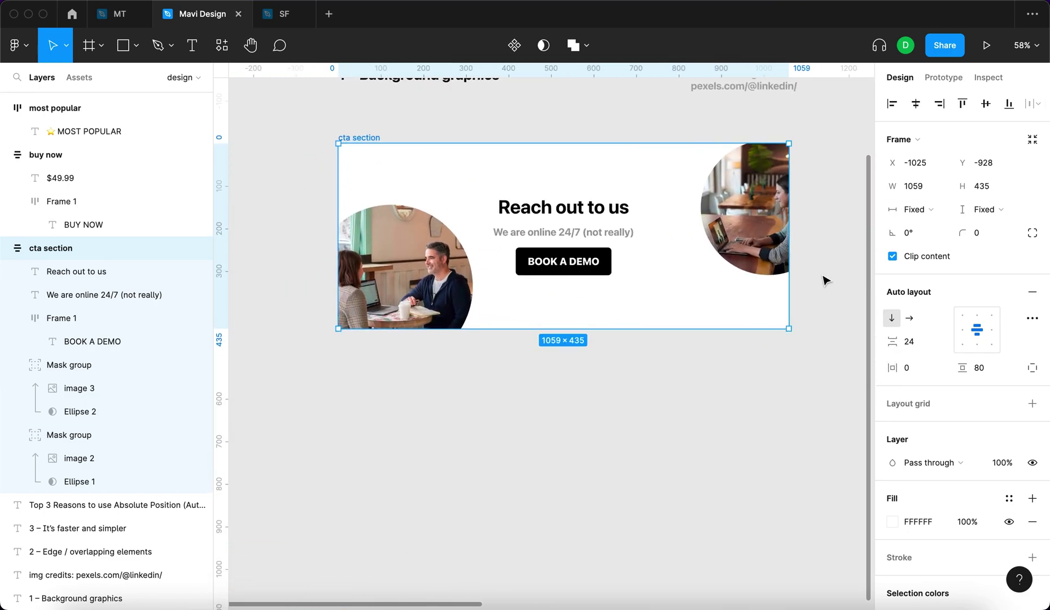
mouse_move(793, 327)
left_mouse_down()
mouse_move(800, 317)
mouse_move(781, 335)
mouse_move(784, 311)
left_mouse_up()
left_click(767, 382)
Move the buy now card below the "2 – Edge / overlapping elements" heading to about X 916, Y -709
scroll(387, 82, "up", 3)
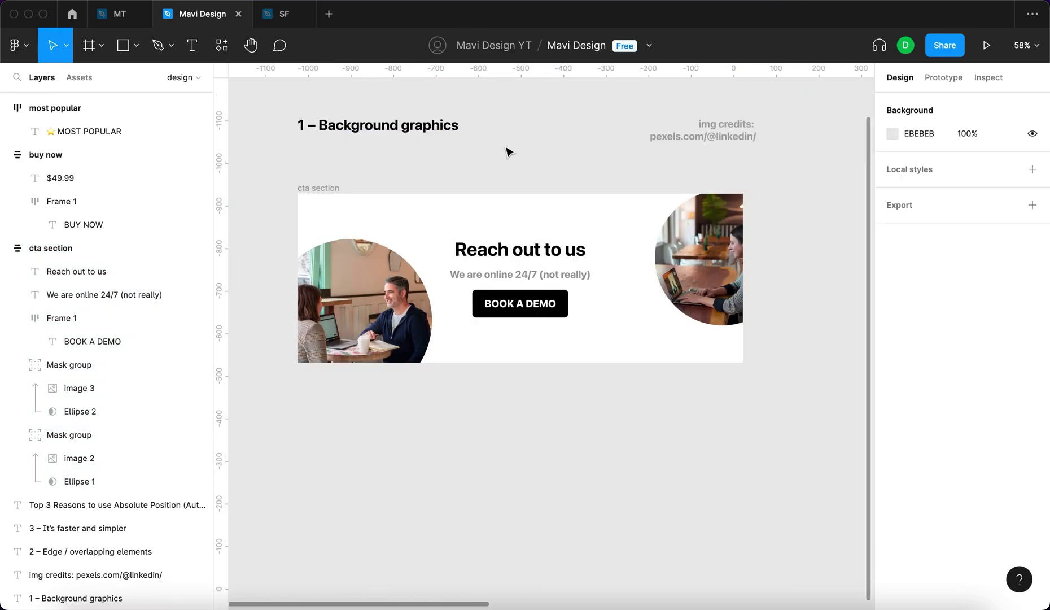
scroll(497, 169, "up", 2)
left_click_drag(696, 258, 703, 242)
left_click(642, 450)
left_click_drag(698, 317, 682, 325)
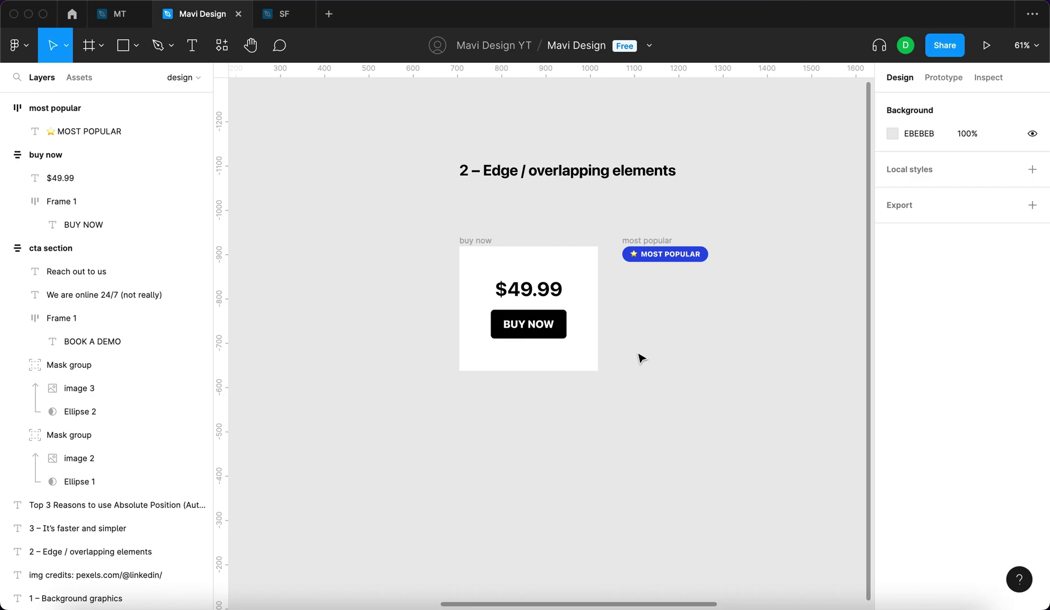
left_click_drag(642, 359, 602, 387)
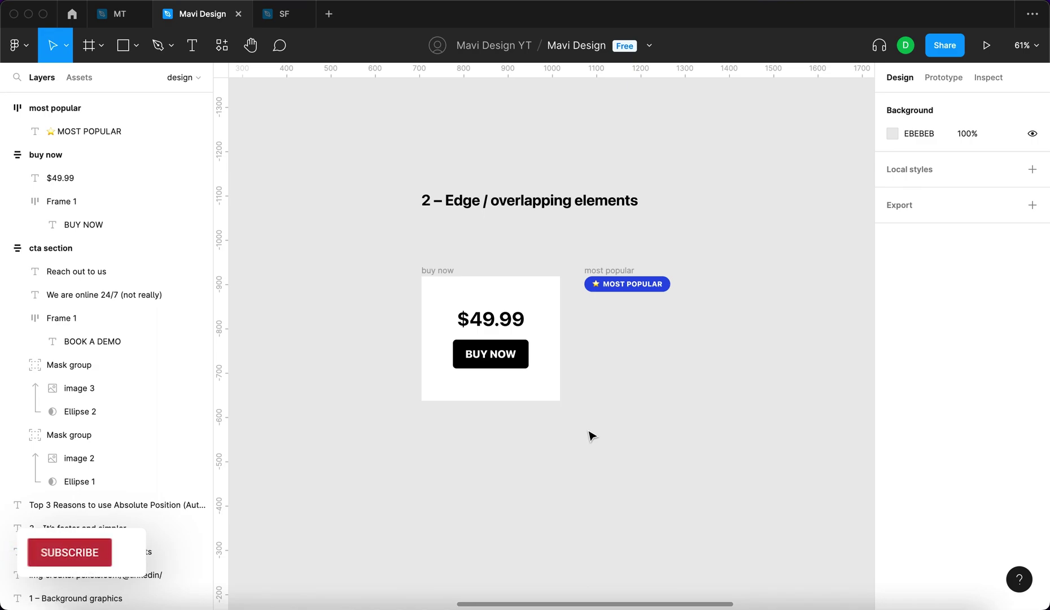
scroll(619, 346, "up", 5)
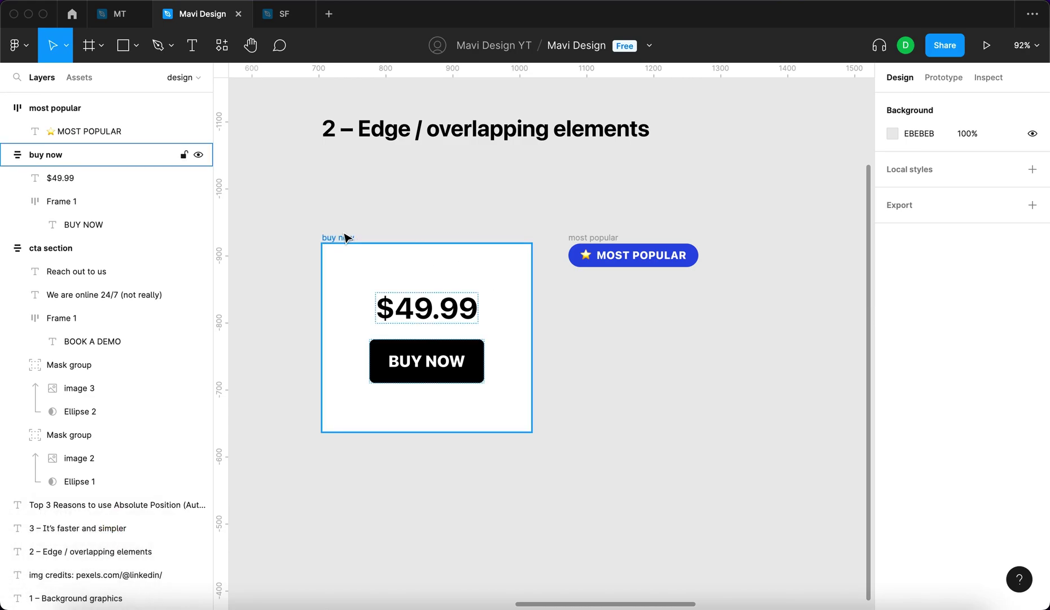
left_click(482, 384)
left_click_drag(482, 384, 624, 524)
scroll(485, 379, "down", 5)
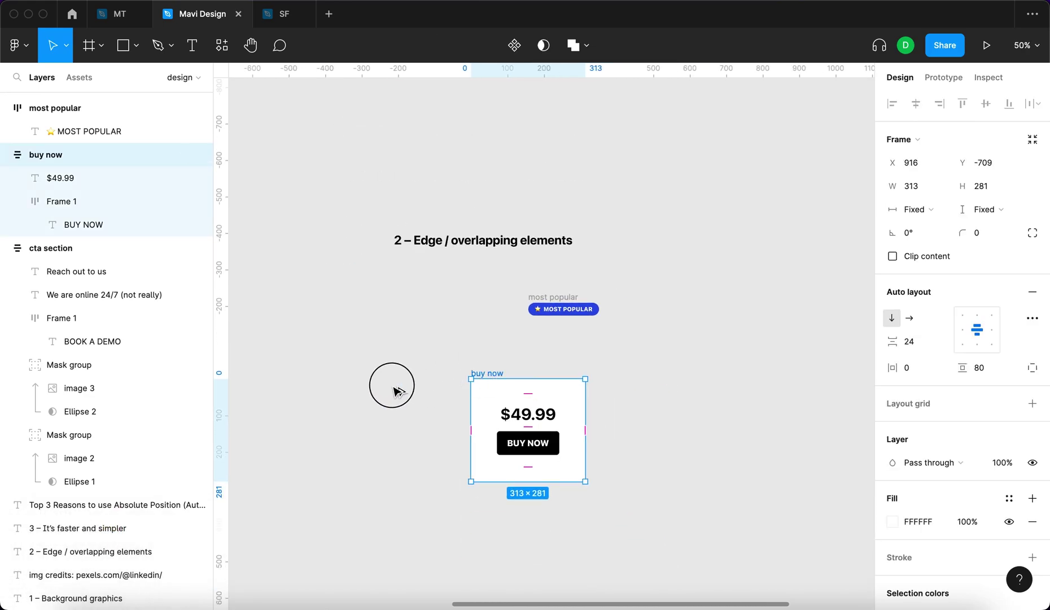
Duplicate the buy now card once on each side to make a row of three
left_click_drag(483, 380, 360, 396)
left_click(488, 372)
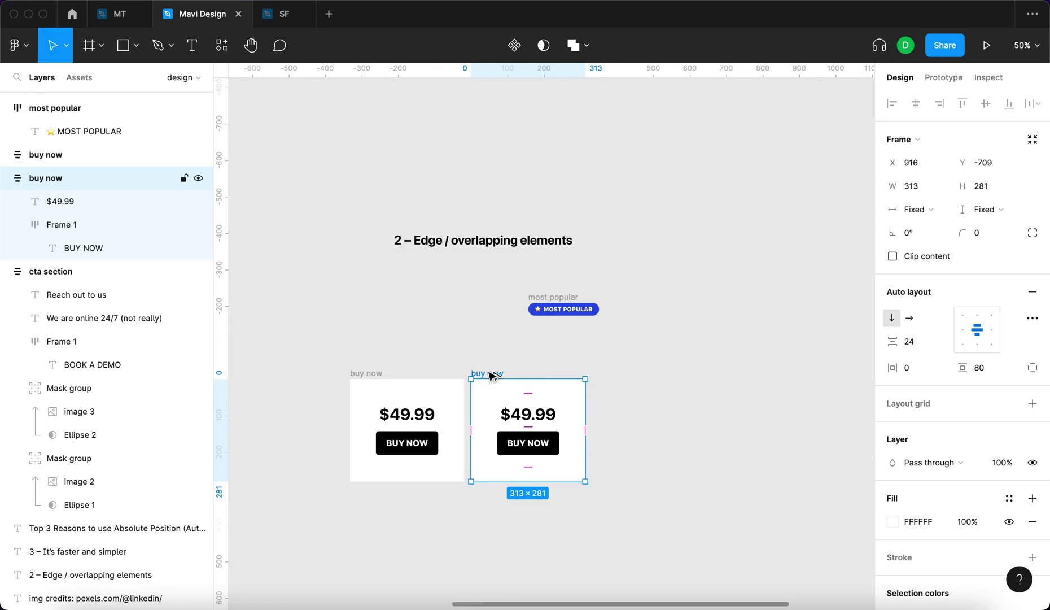
left_click_drag(490, 374, 615, 382)
left_click(635, 370)
scroll(635, 375, "down", 1)
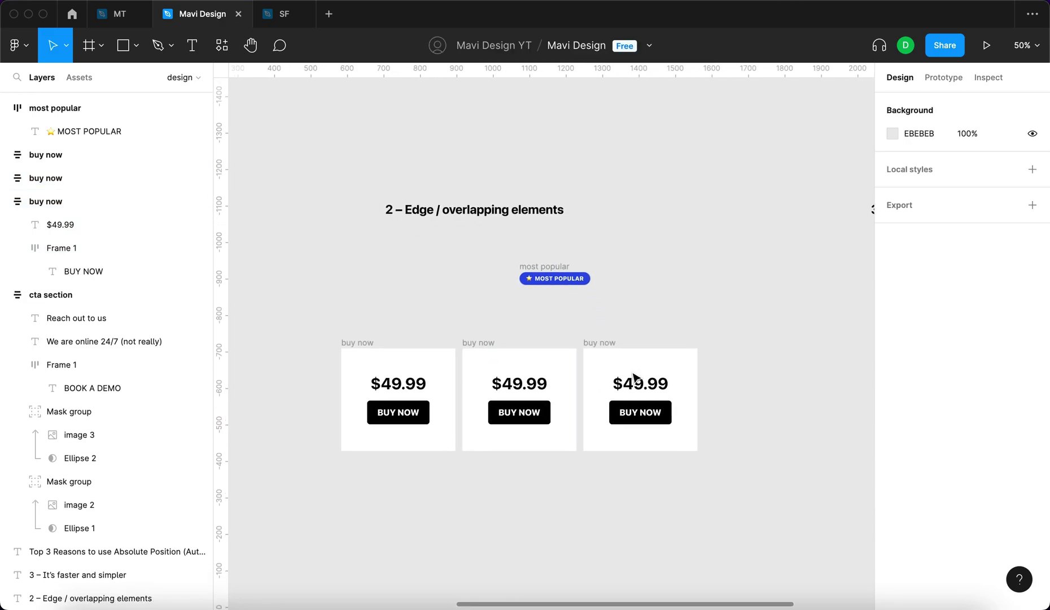
Move the most popular badge above the middle buy now card at about X 1001, Y -901
scroll(553, 336, "up", 5)
left_click(473, 371)
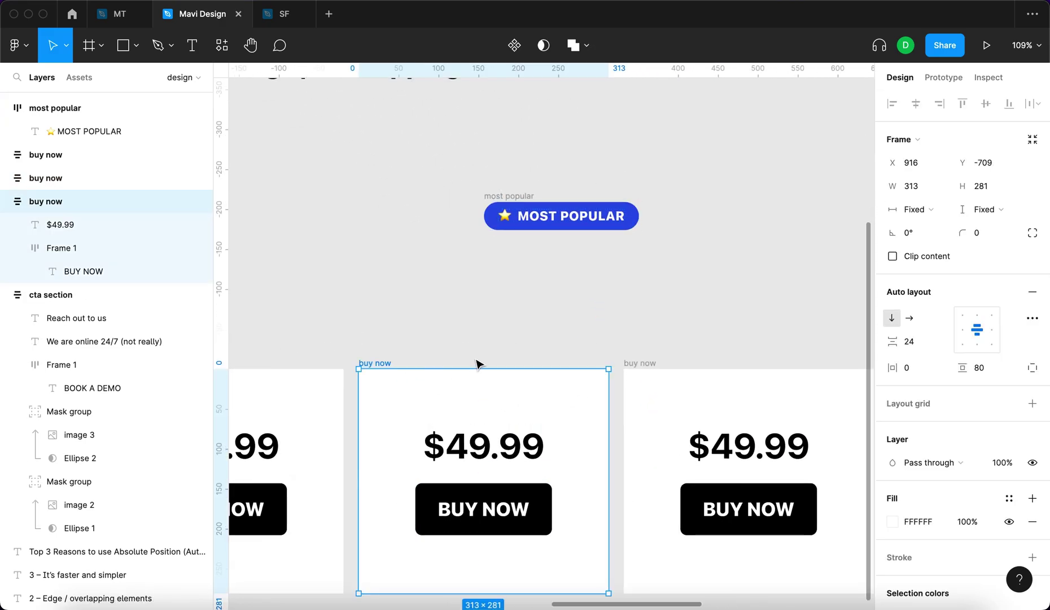
left_click(631, 322)
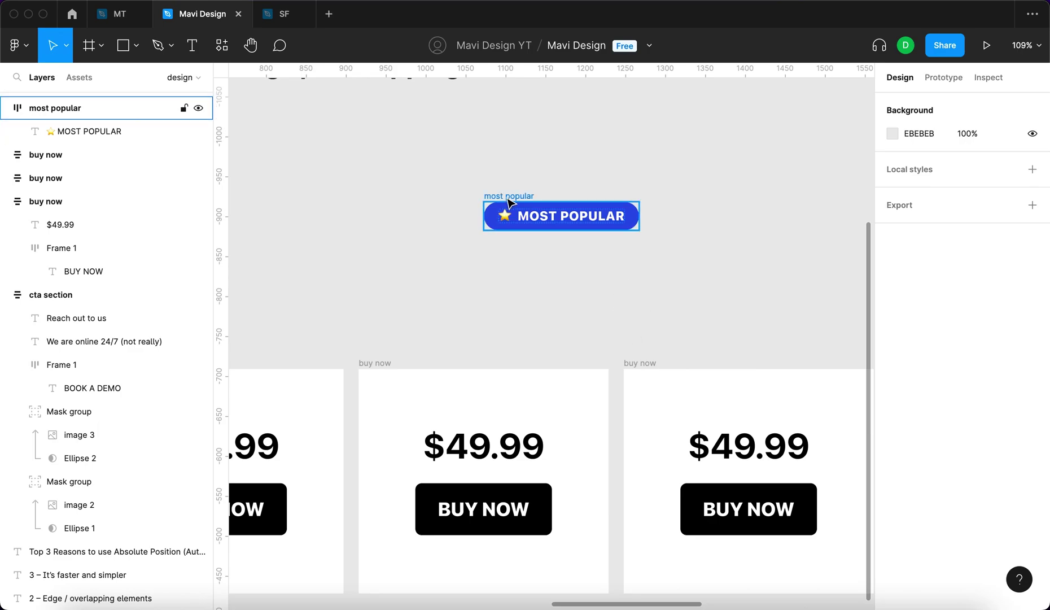
left_click_drag(507, 198, 449, 211)
scroll(564, 389, "down", 2)
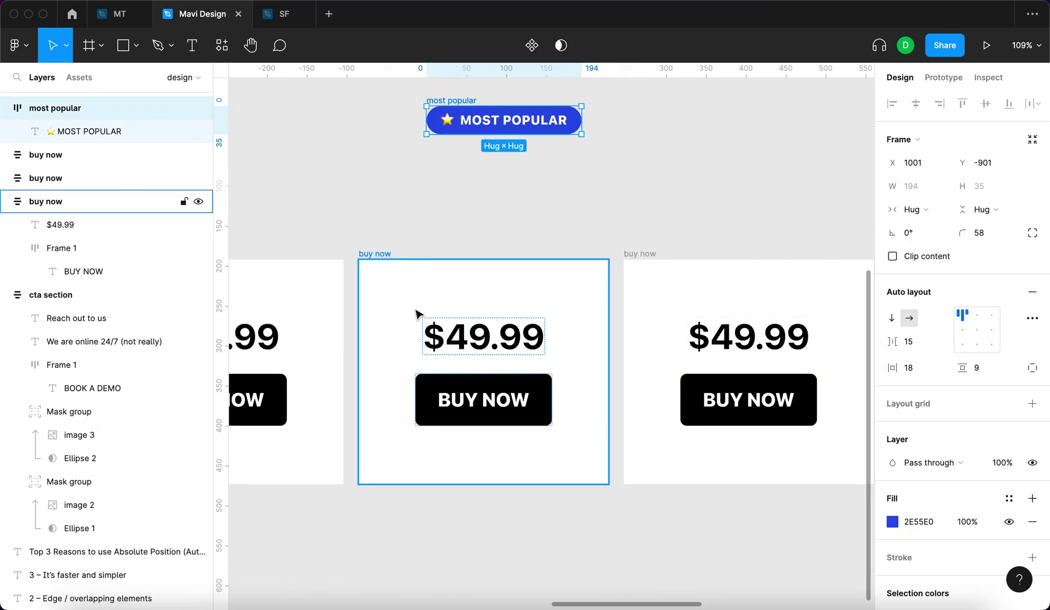
Duplicate the BUY NOW button in the middle card twice
left_click(493, 369)
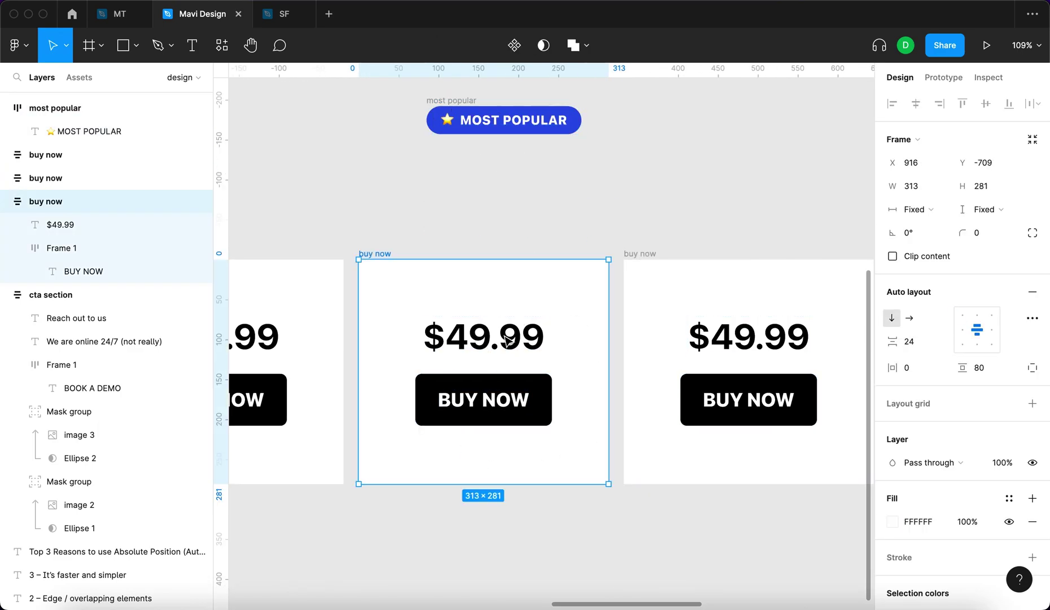
left_click(510, 419)
key("super+d")
key("super+d")
scroll(452, 366, "down", 5)
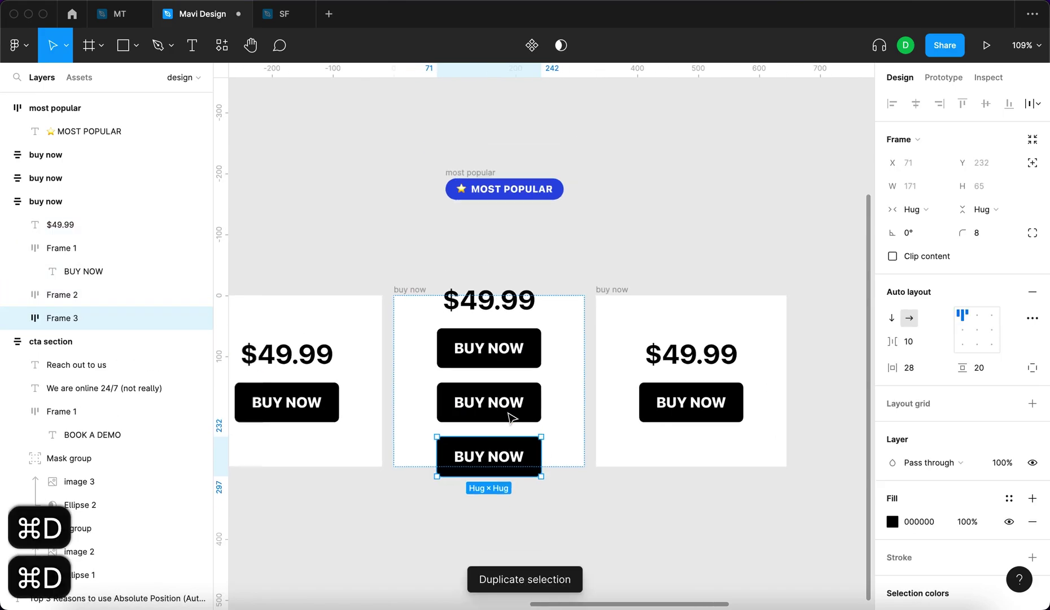
Set the vertical resizing of all three buy now cards to Hug
left_click(458, 350)
left_click(458, 349, "shift")
left_click(85, 154, "shift")
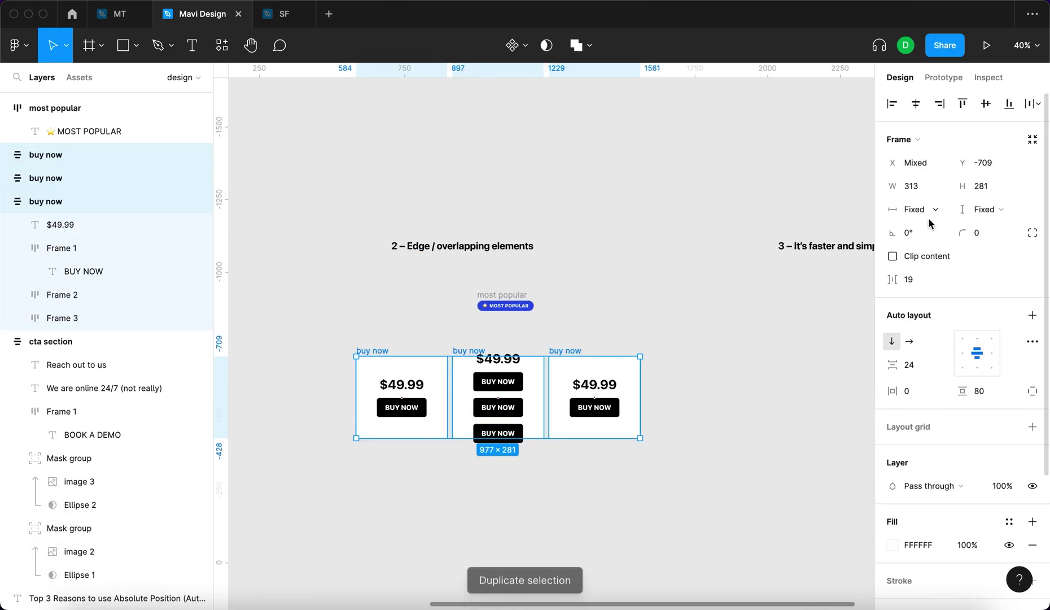
left_click(985, 209)
left_click(985, 226)
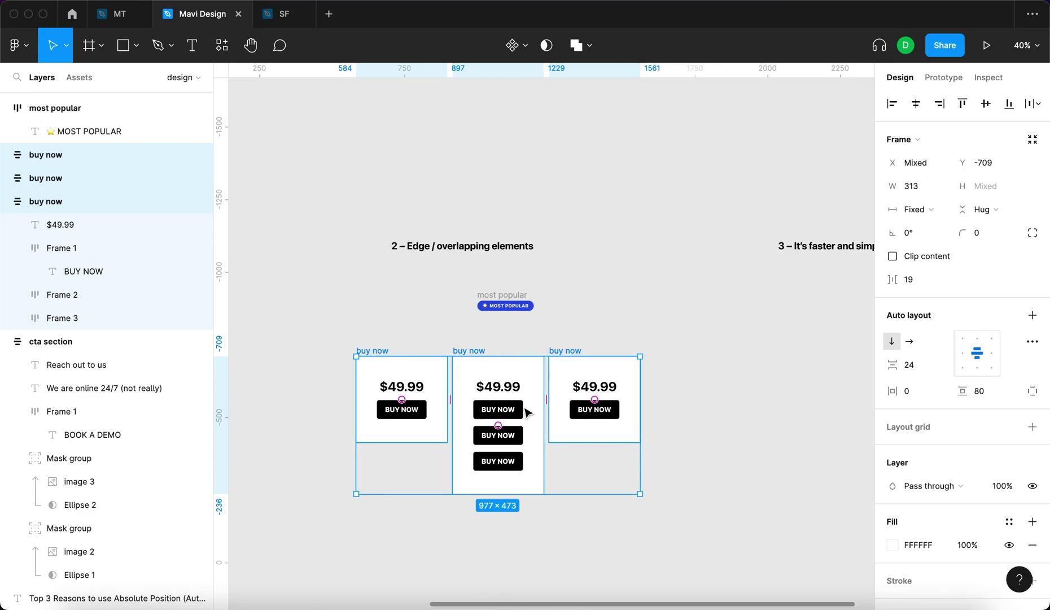
key("Escape")
Delete the two extra BUY NOW buttons from the middle card
left_click(508, 440)
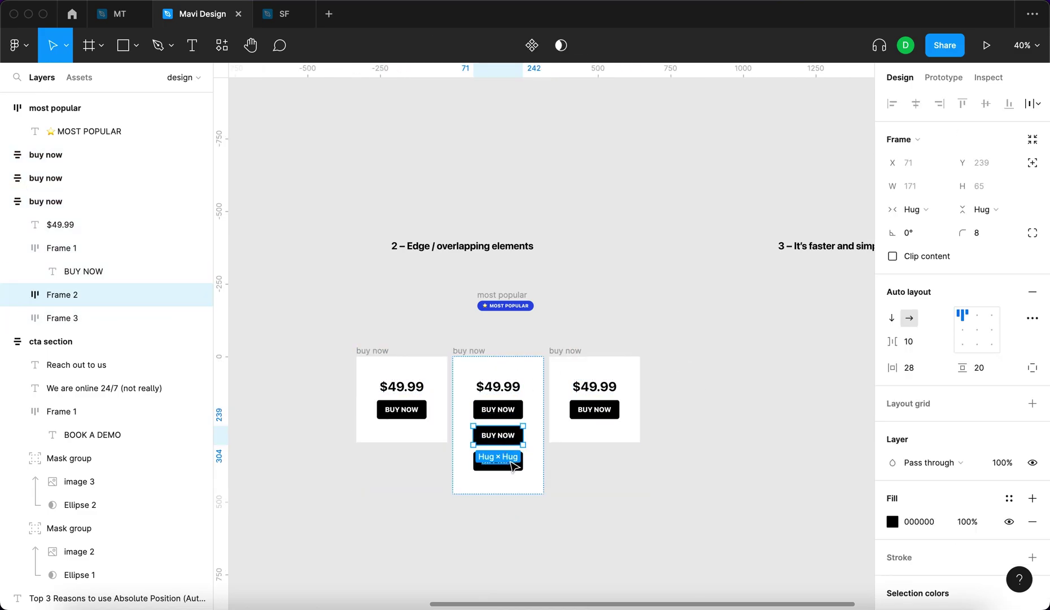
key("super+d")
key("super+d")
scroll(514, 463, "down", 3)
left_click(615, 437)
left_click(501, 367)
left_click(84, 317, "shift")
left_click(84, 294, "shift")
key("BackSpace")
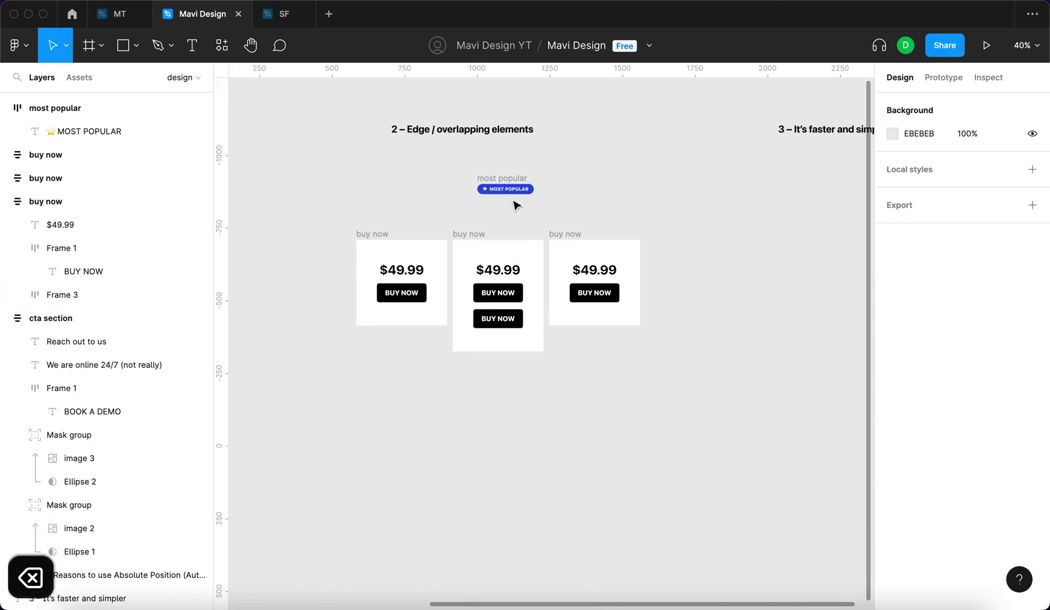
left_click(504, 180)
left_click(509, 313)
key("BackSpace")
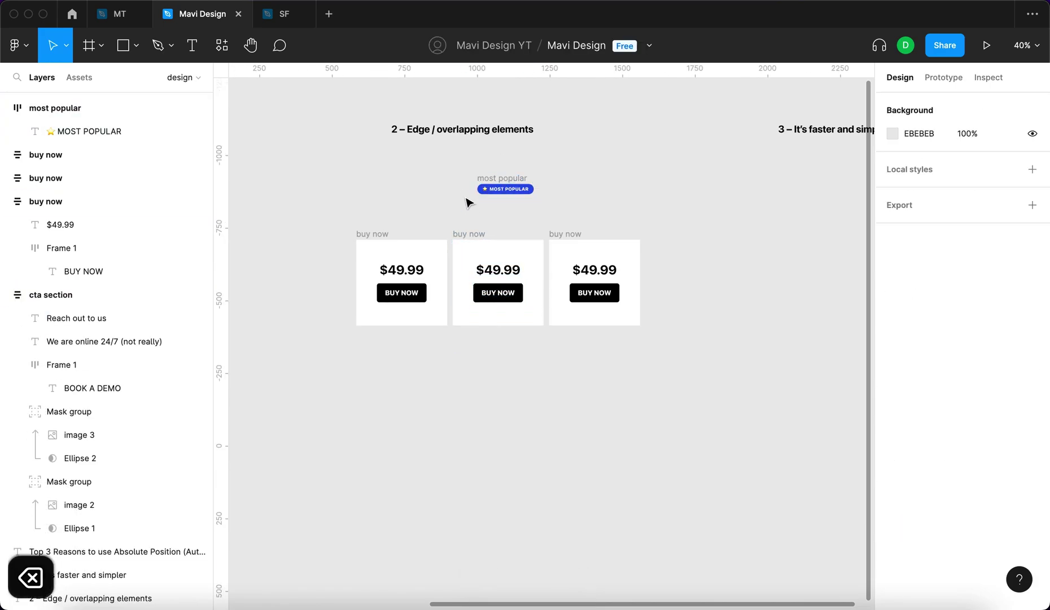
Cut the most popular badge, paste it into the middle buy now card and reorder it above the $49.99 price
left_click(490, 180)
scroll(488, 178, "up", 3)
left_click_drag(493, 179, 478, 236)
key("super+x")
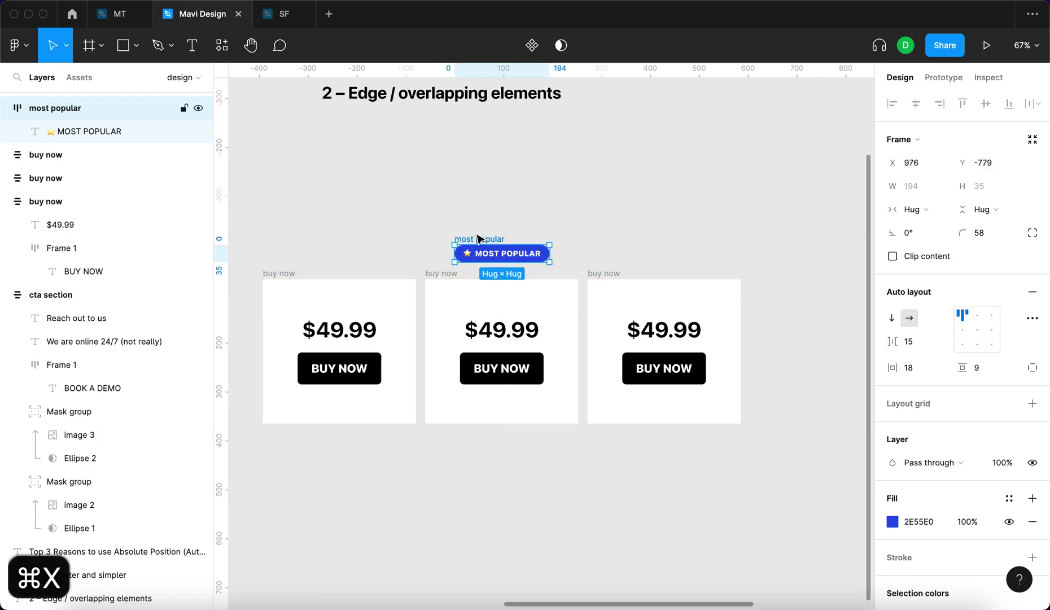
left_click(440, 274)
key("super+v")
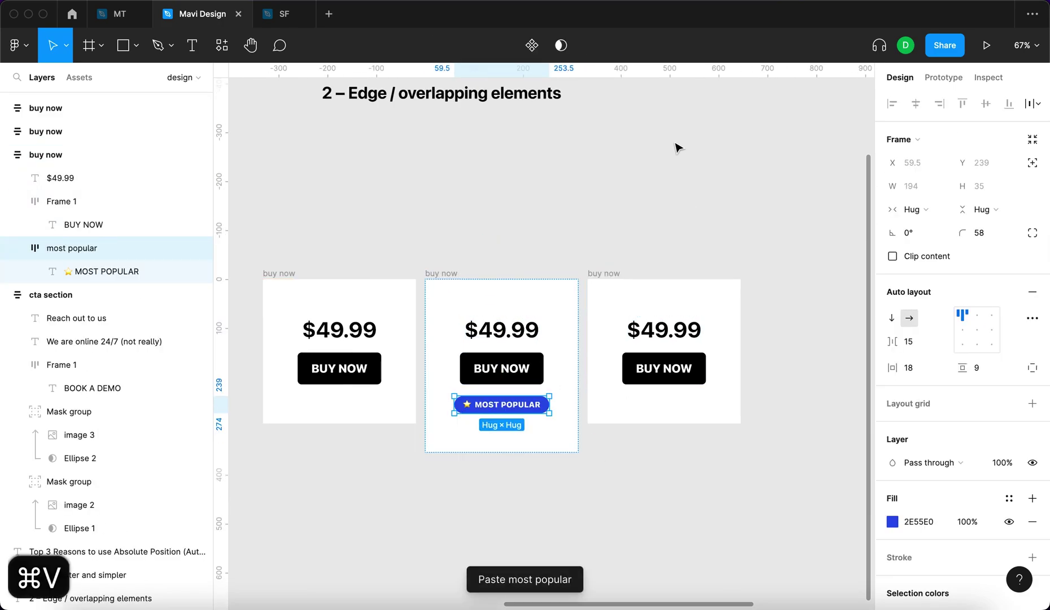
key("super+bracketleft")
key("super+bracketleft")
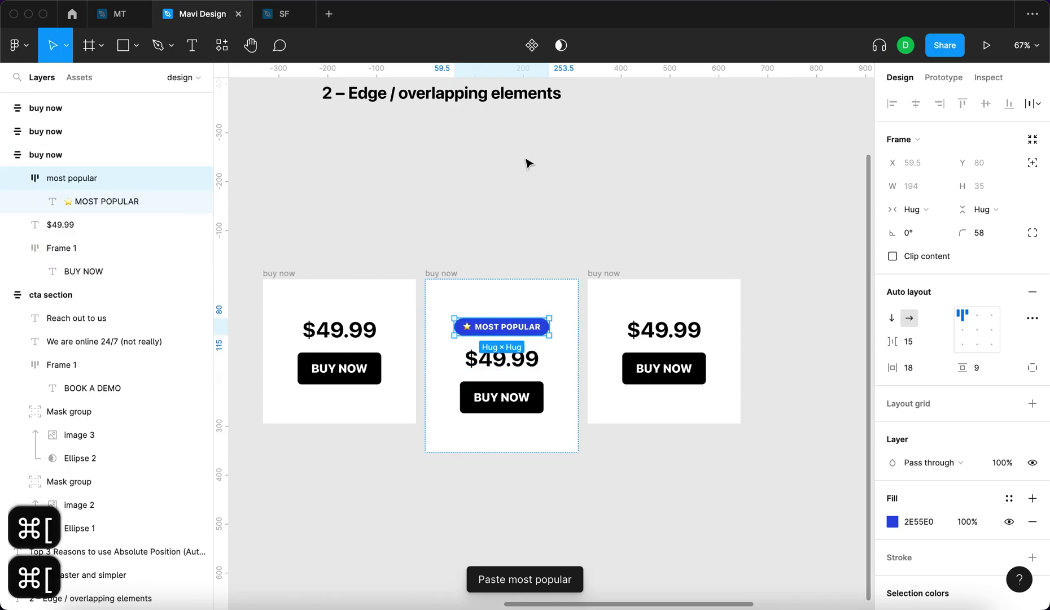
Enable absolute position for the most popular badge in the middle card
left_click(526, 163)
left_click(576, 333)
left_click(512, 325)
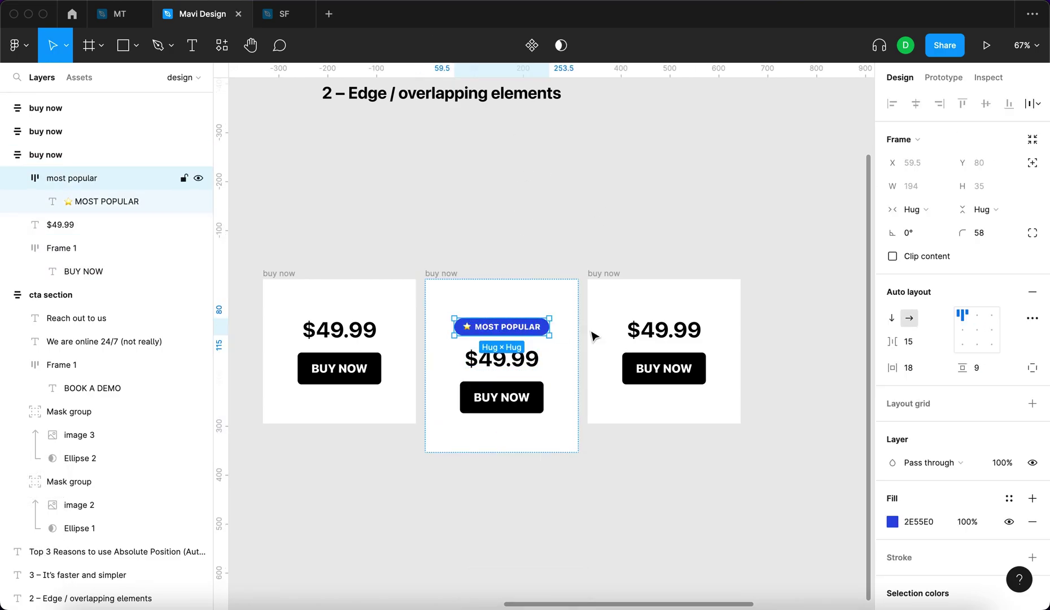
left_click(1031, 164)
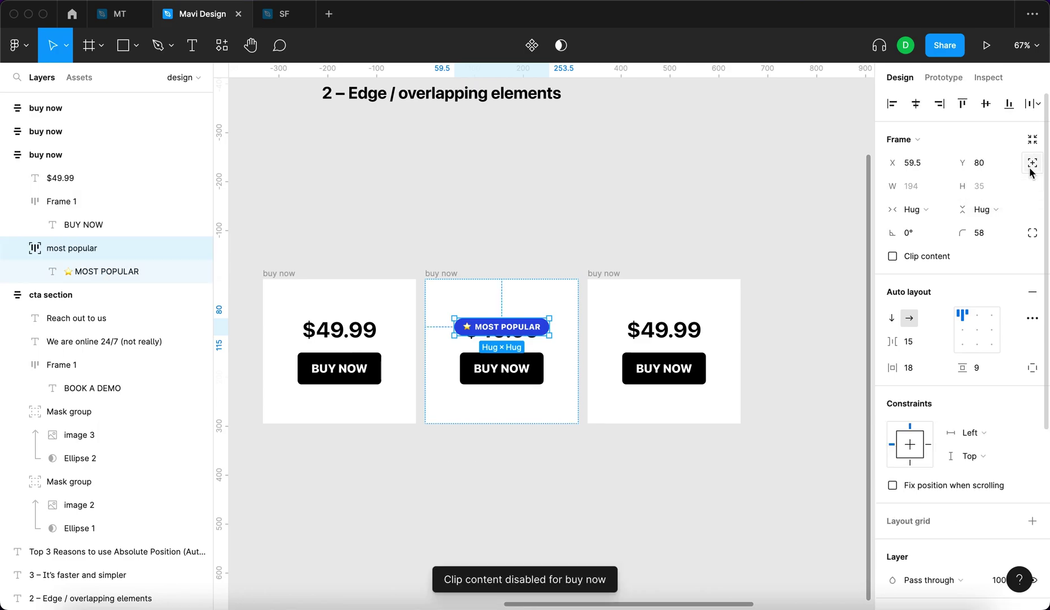
Align the most popular badge to the middle card's top edge, then move it up to Y -16
key("alt+w")
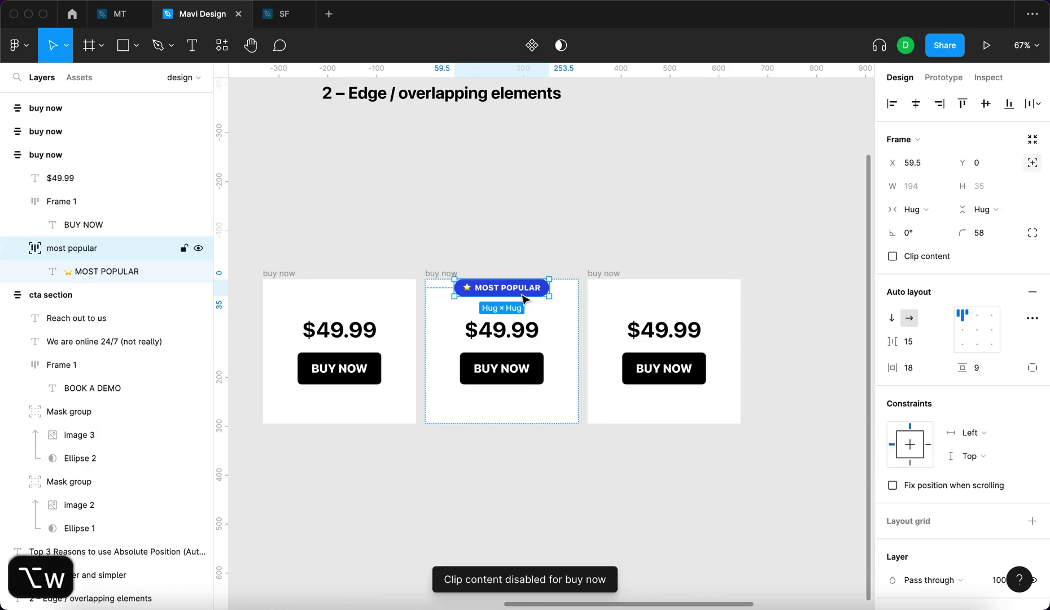
scroll(522, 298, "up", 5)
key("Up")
key("Up")
key("Up")
key("Up")
key("Up")
key("Up")
key("Up")
key("Up")
key("Up")
key("Up")
key("Up")
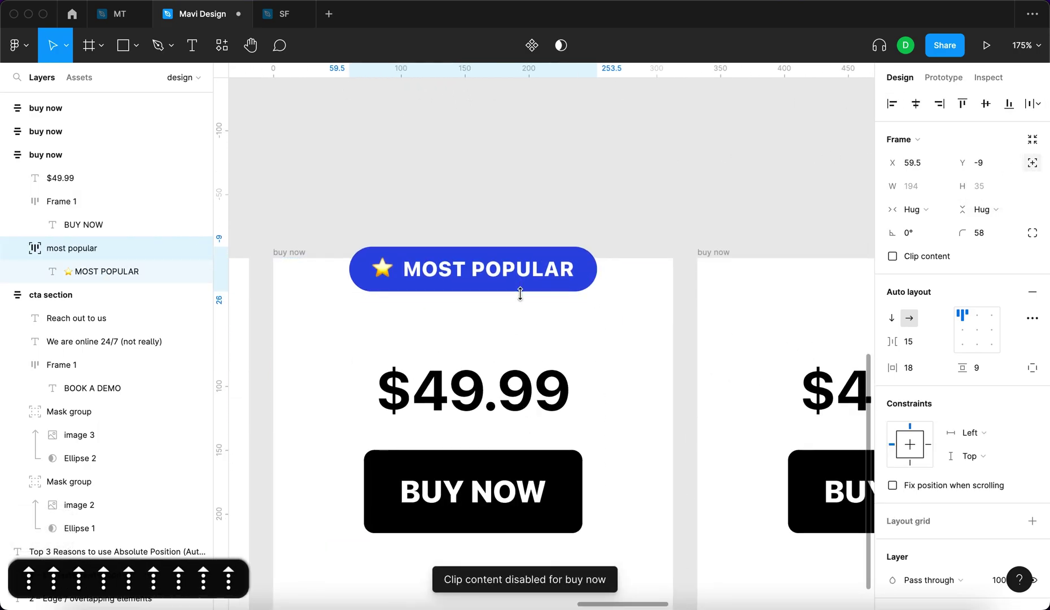
key("Up")
key("Up")
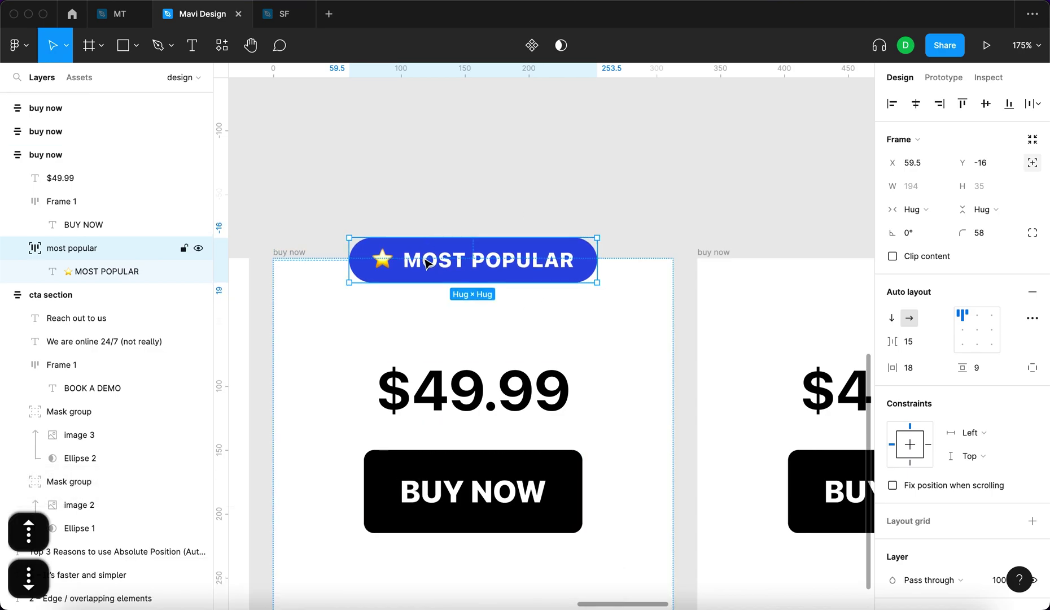
key("Up")
key("Up")
key("Down")
key("Down")
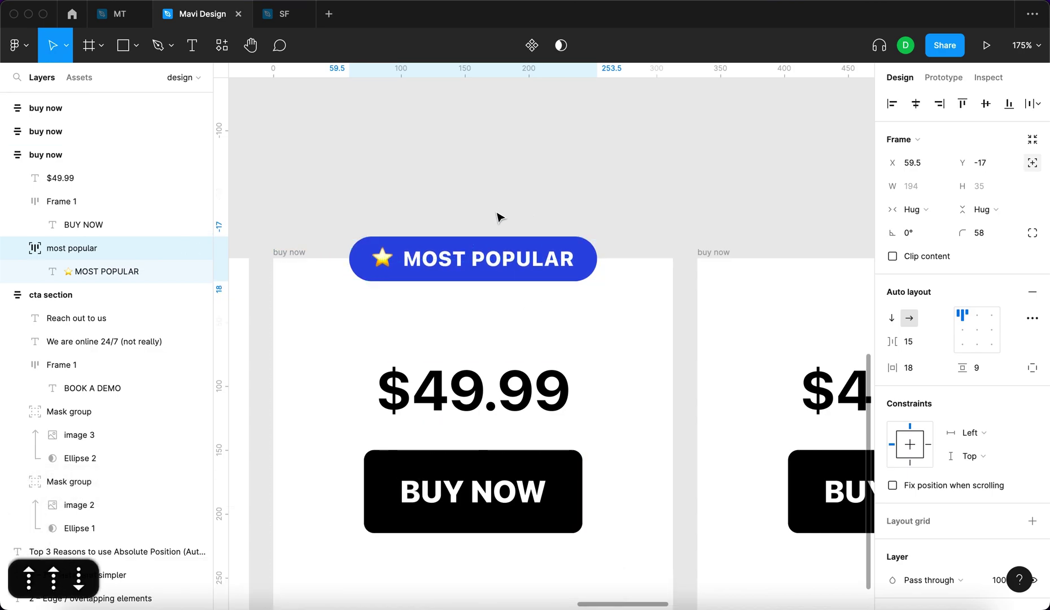
Set the badge's constraints to Center horizontally and Top vertically
left_click(973, 433)
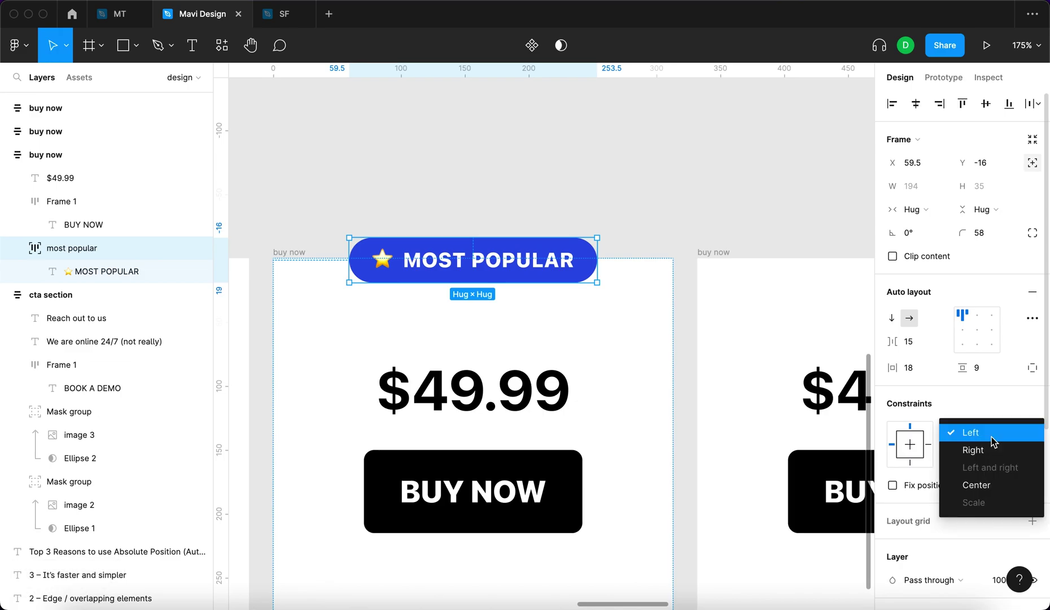
left_click(992, 487)
left_click(991, 460)
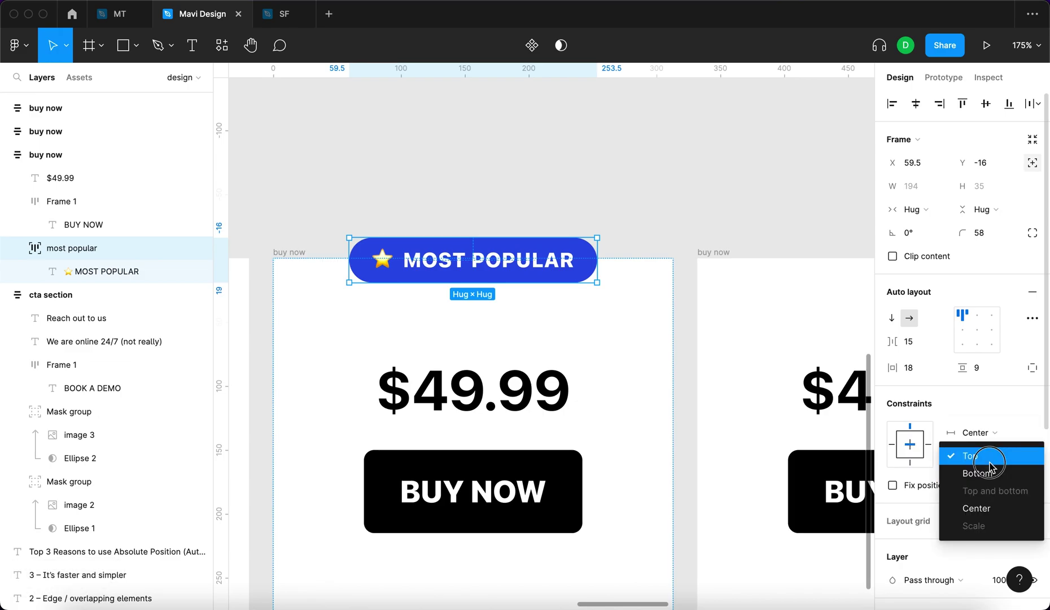
left_click(990, 461)
left_click(692, 207)
Give the middle buy now card a 2 px inside stroke in 2E55E0 and a corner radius of 6
scroll(692, 206, "down", 5)
left_click(496, 225)
scroll(959, 395, "down", 4)
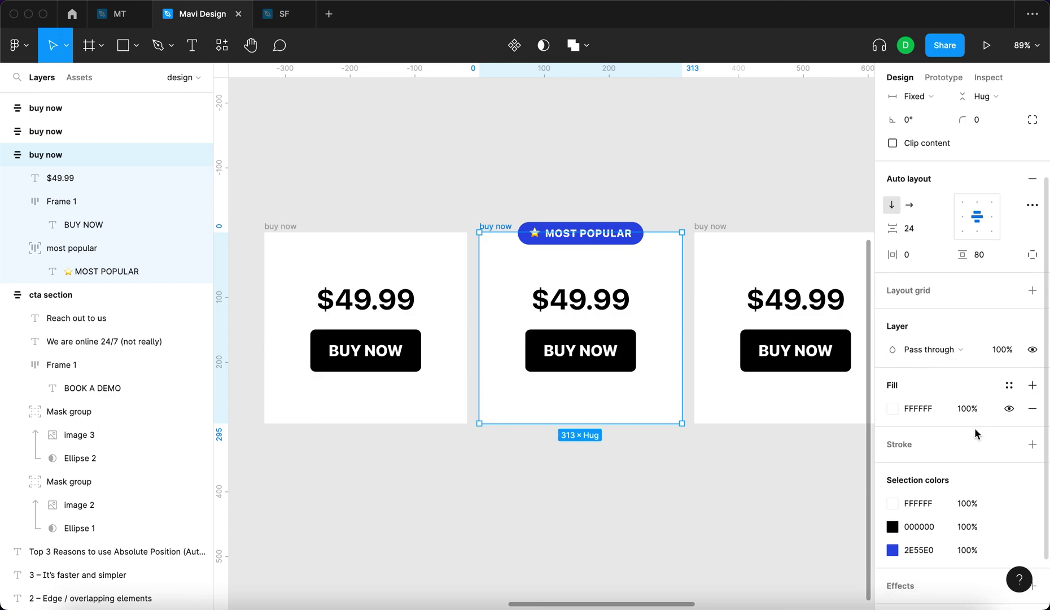
left_click(1032, 444)
left_click(892, 467)
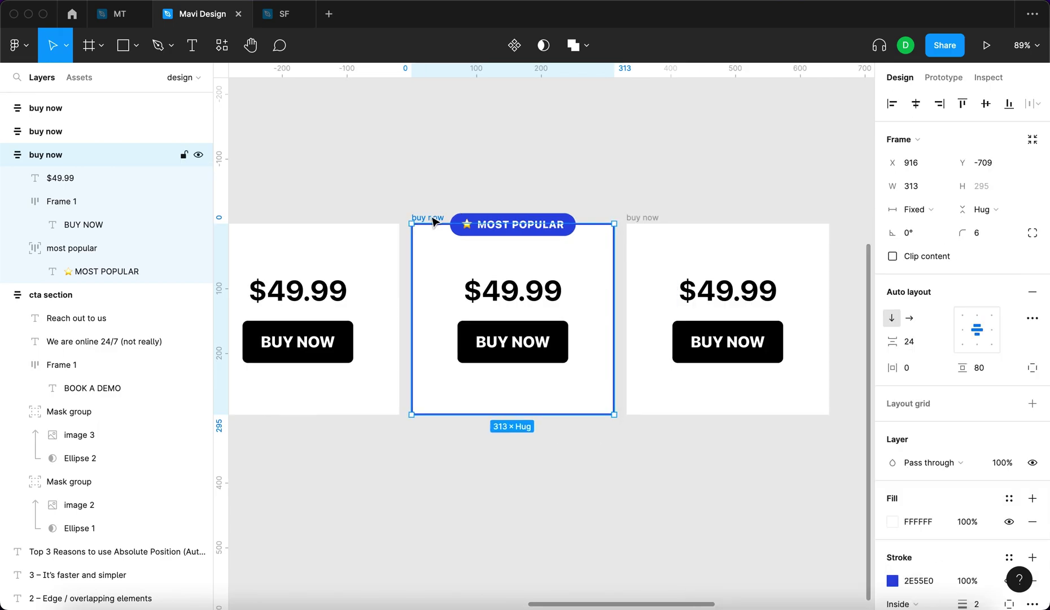
scroll(429, 213, "down", 5)
scroll(447, 244, "up", 5)
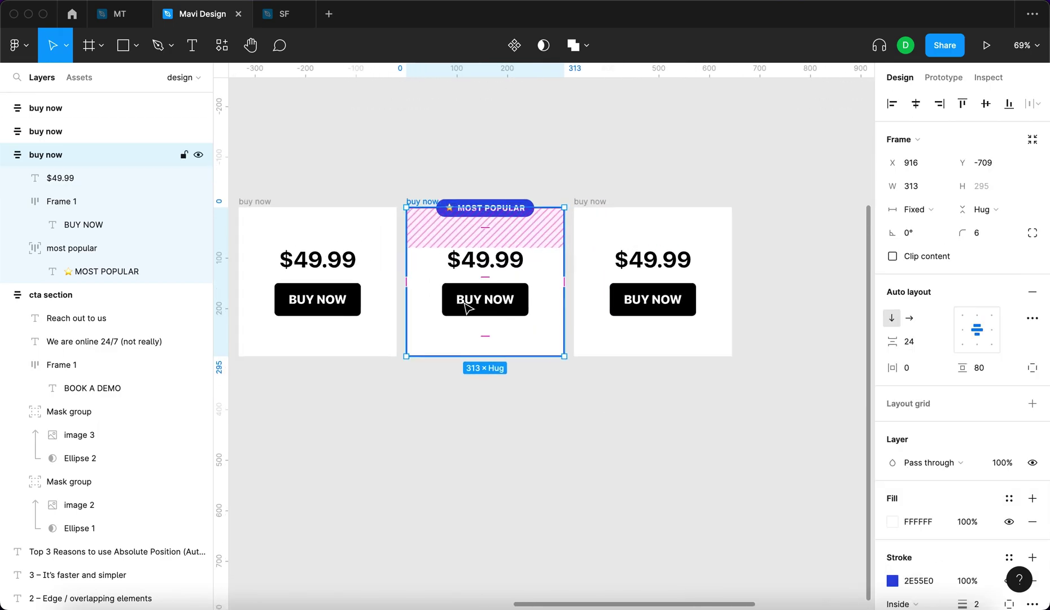
Duplicate the $49.99 price in the middle card and set the copy's font size to 24
left_click(469, 299)
left_click(466, 269)
key("super+d")
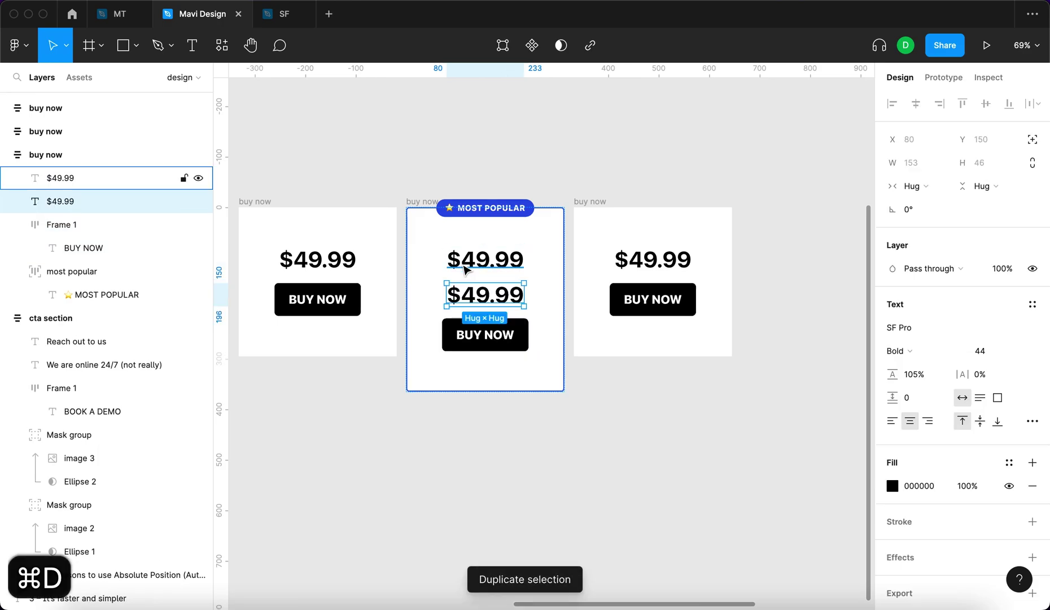
left_click(979, 351)
key("shift+Down")
key("shift+Up")
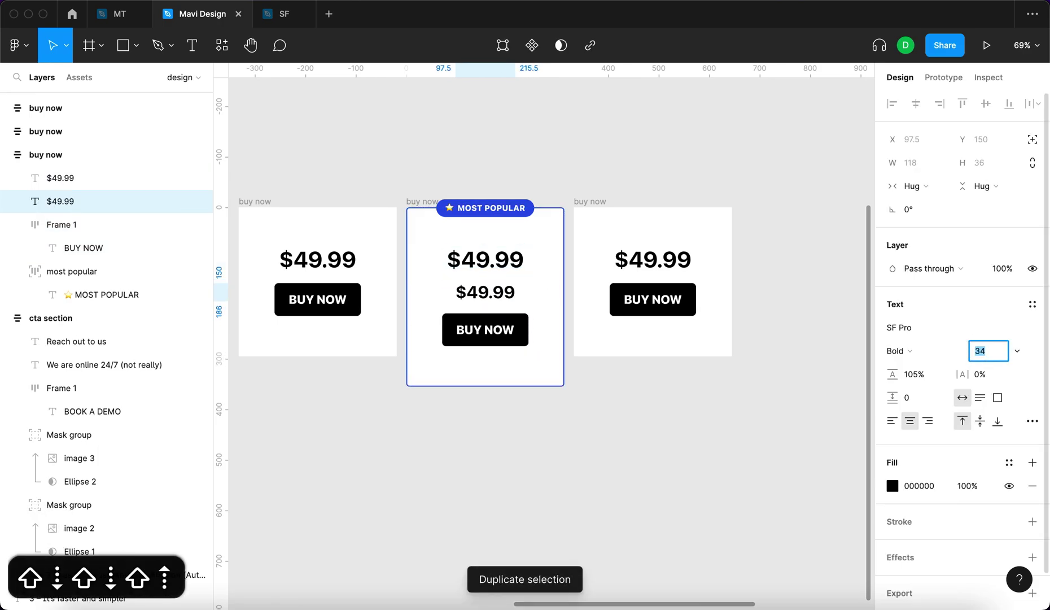
key("shift+Down")
Replace the text of the duplicated price with "Description"
double_click(495, 285)
type("Description")
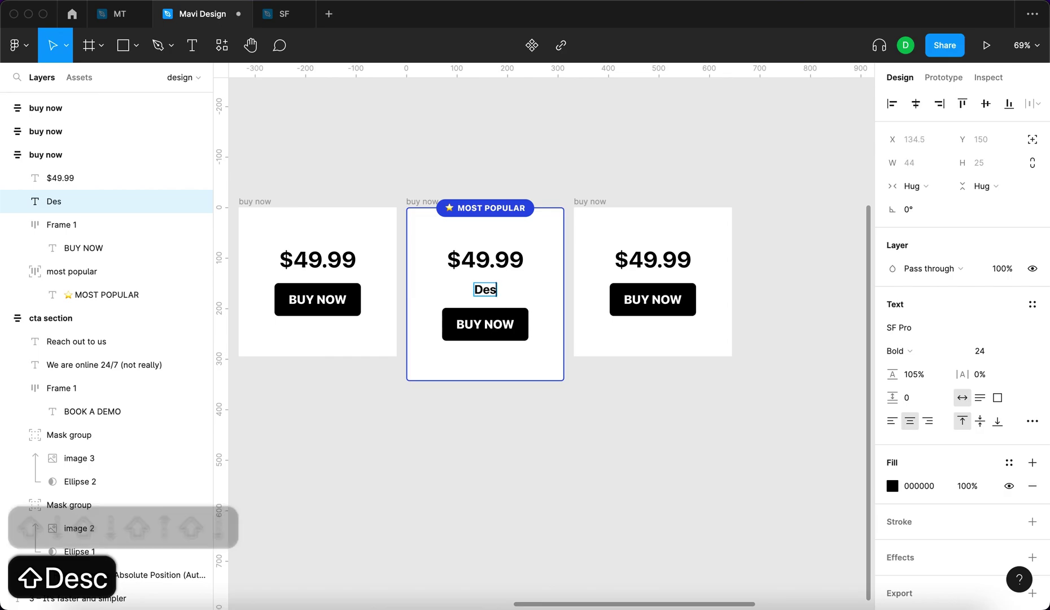
key("Escape")
key("Escape")
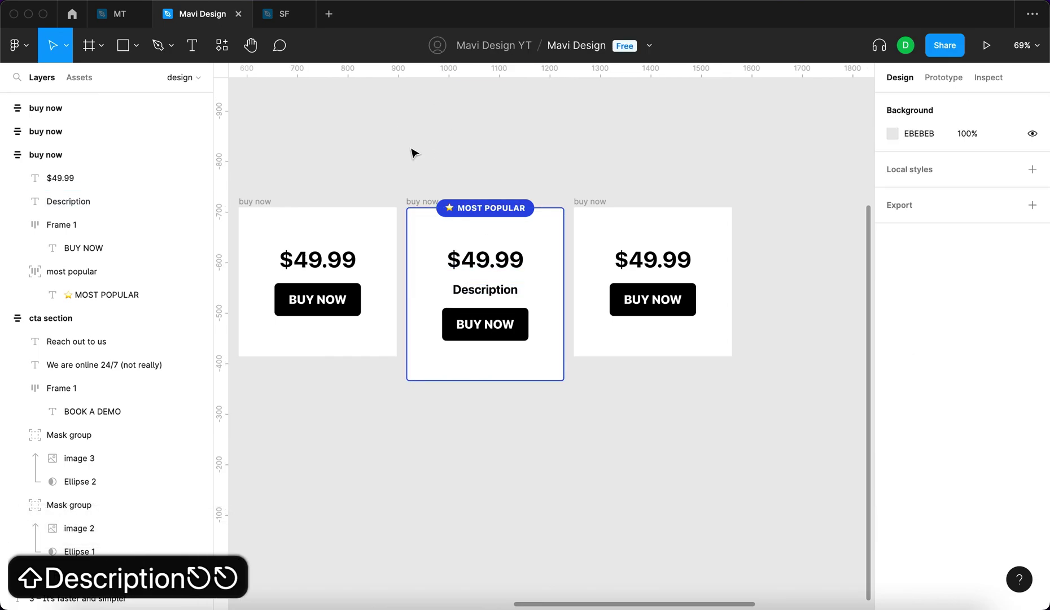
Resize the middle buy now card to about 297 × 400
left_click(422, 228)
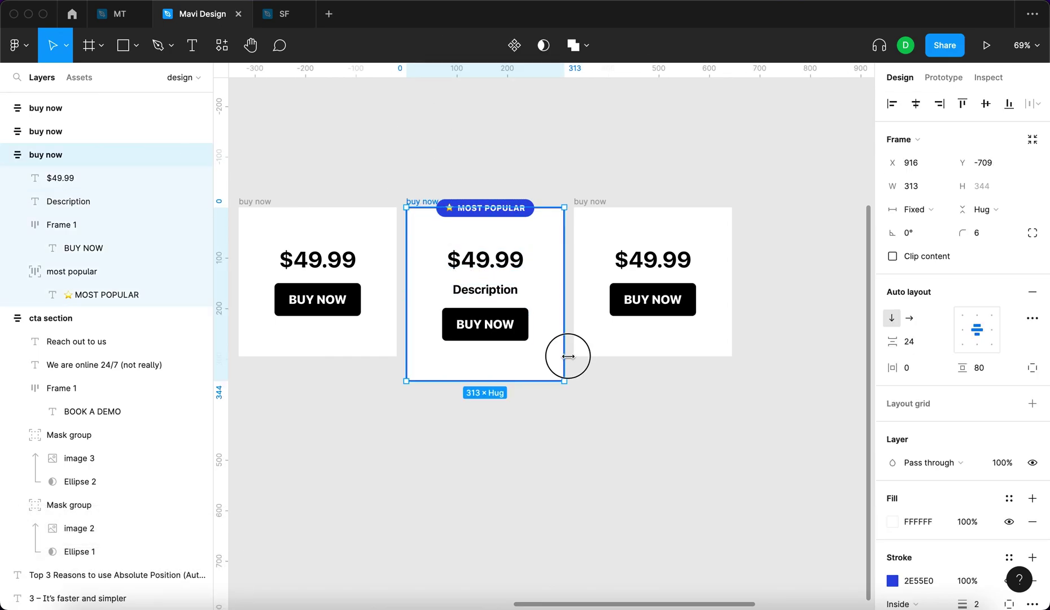
left_click_drag(568, 355, 556, 411)
left_click(601, 434)
scroll(602, 434, "down", 3)
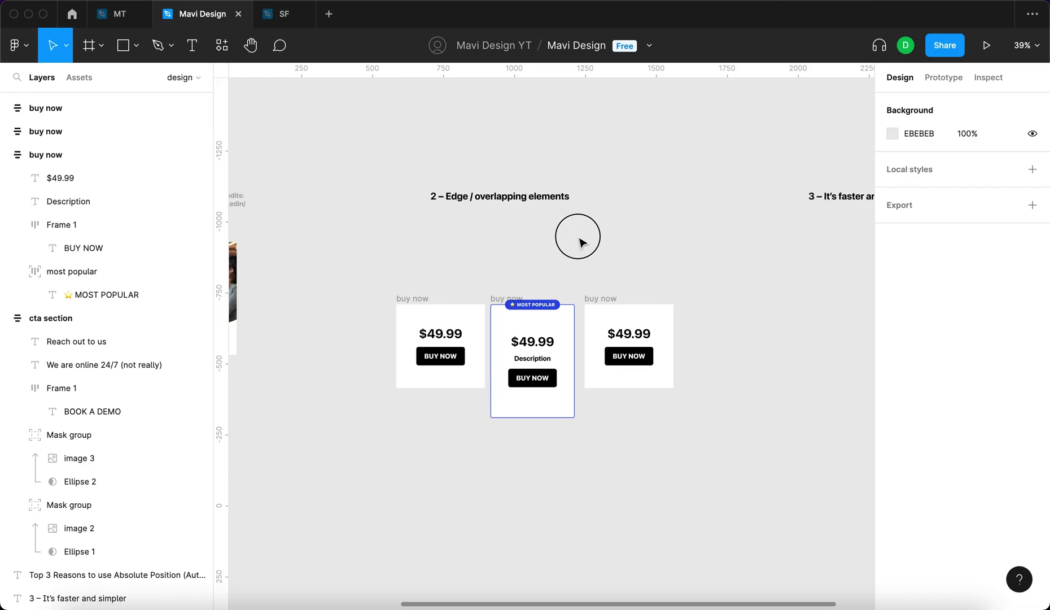
Move the card with the badge under the "3 – It's faster and simpler" heading, at about X 2037, Y -909
scroll(582, 242, "up", 5)
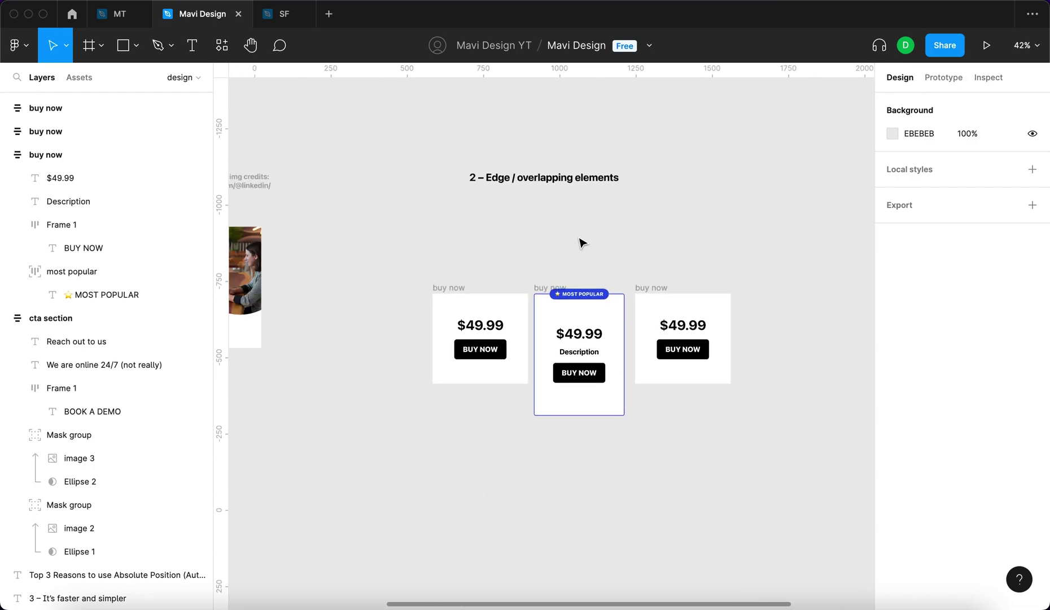
scroll(686, 263, "right", 5)
scroll(686, 262, "down", 2)
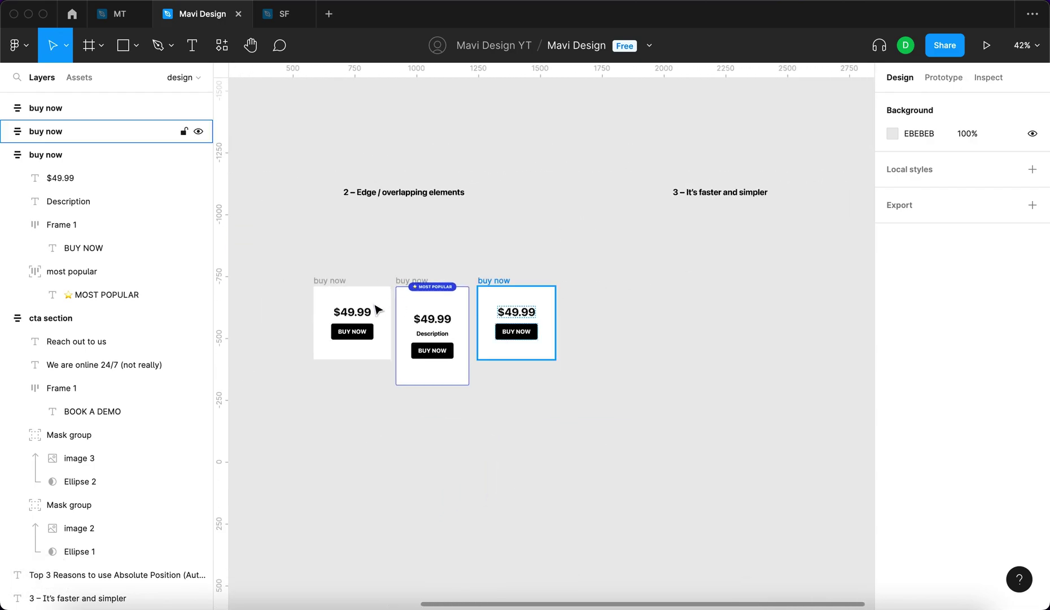
left_click(404, 287)
left_click_drag(403, 282, 632, 263)
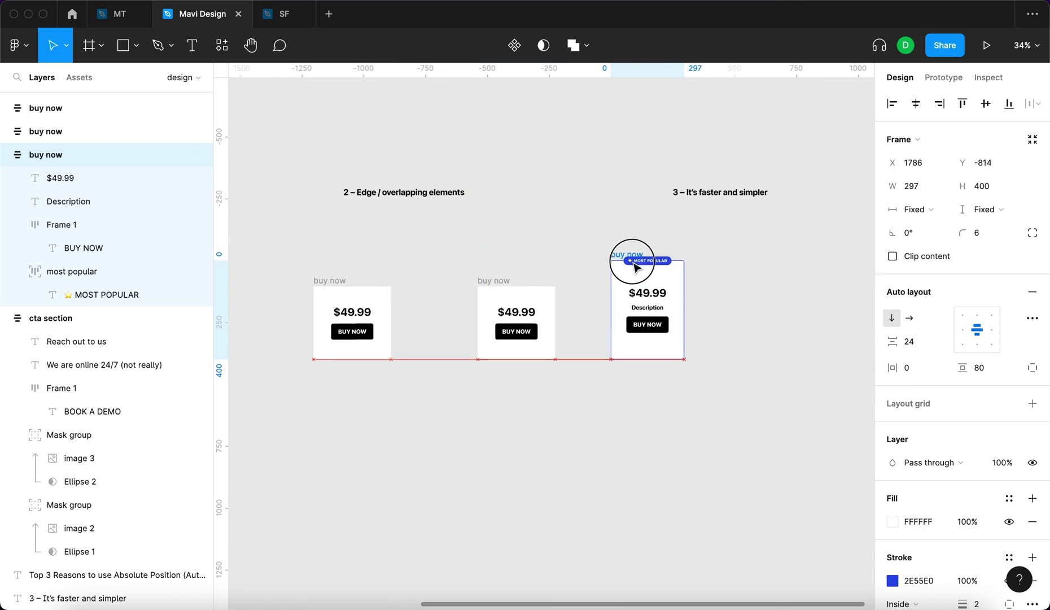
scroll(771, 308, "right", 2)
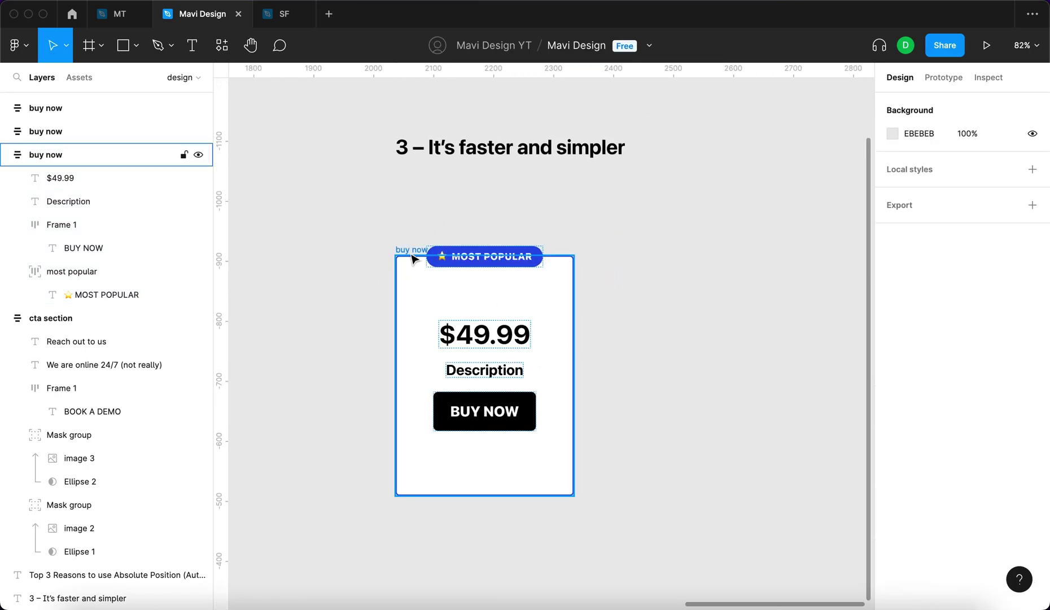
left_click(413, 258)
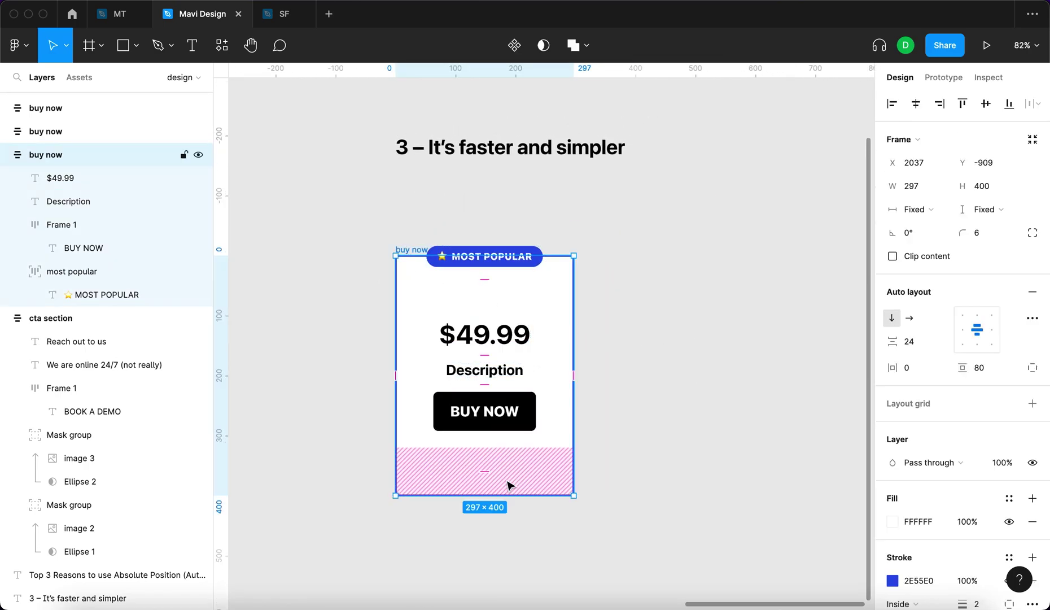
Shorten the card with the badge to a height of about 320 and move it up to about Y -958
left_click_drag(516, 495, 537, 462)
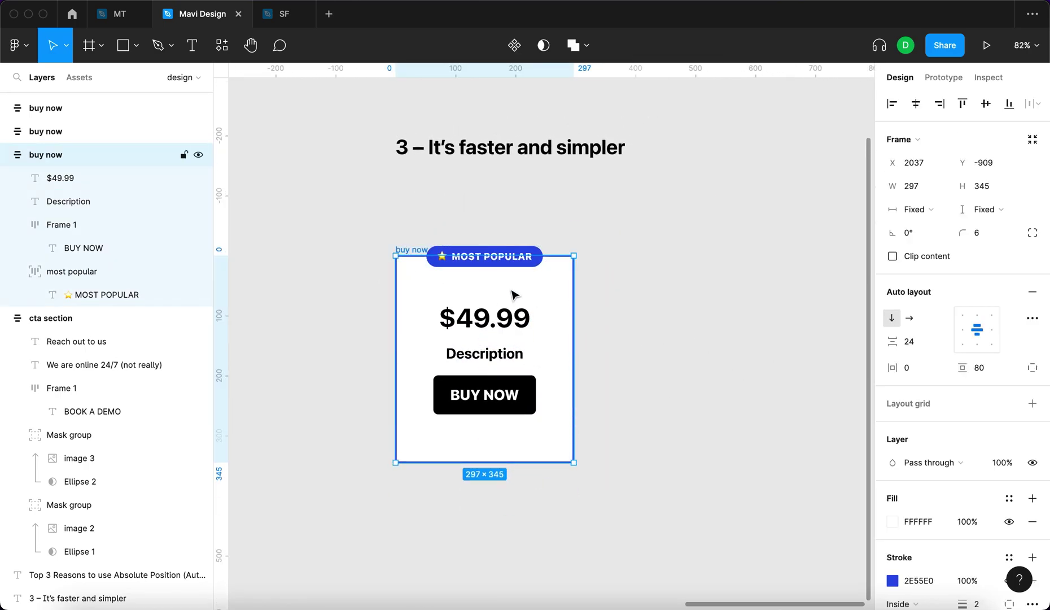
left_click(515, 257)
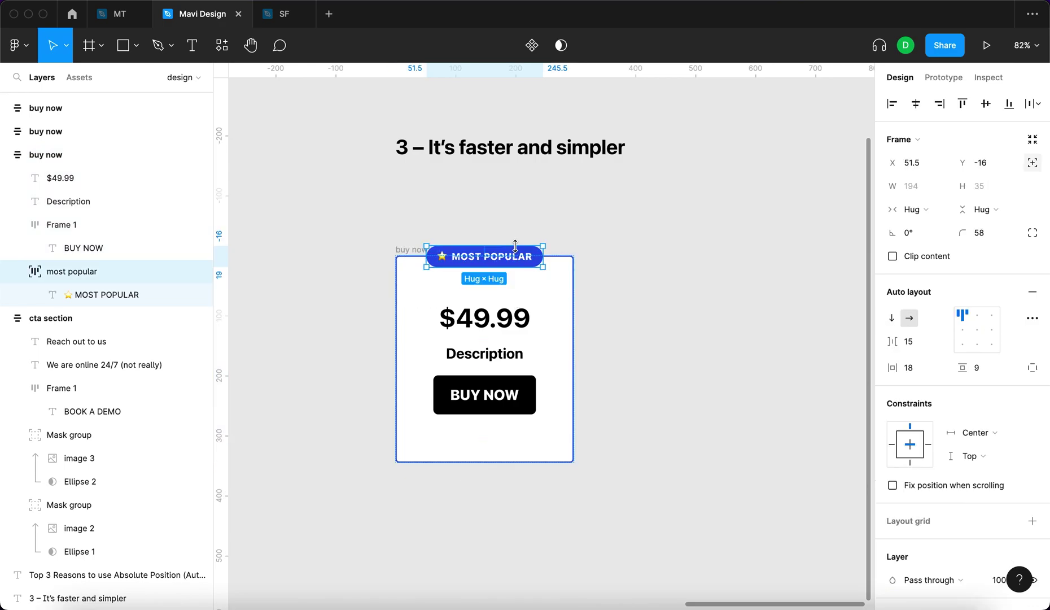
left_click(621, 315)
left_click(515, 262)
left_click(618, 317)
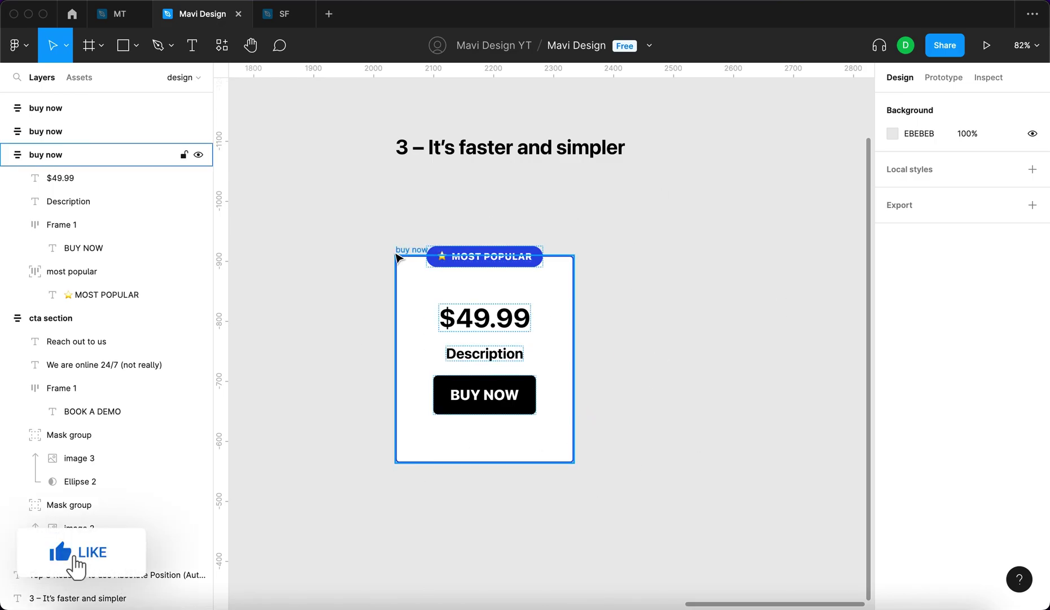
left_click_drag(398, 258, 398, 229)
mouse_move(511, 432)
left_mouse_down()
mouse_move(525, 407)
mouse_move(522, 418)
left_mouse_up()
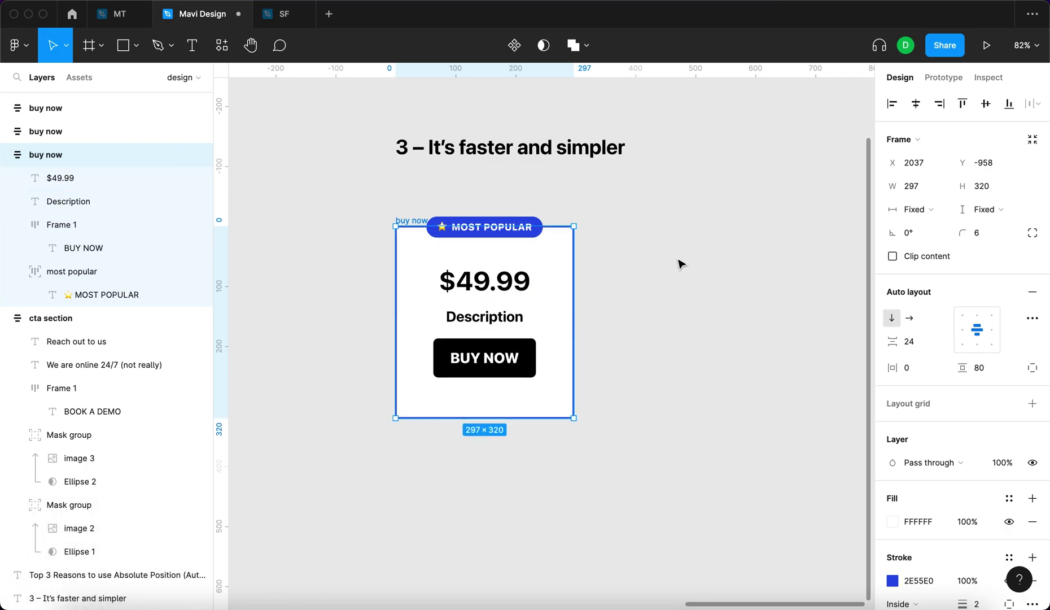
left_click(519, 225)
left_click(650, 289)
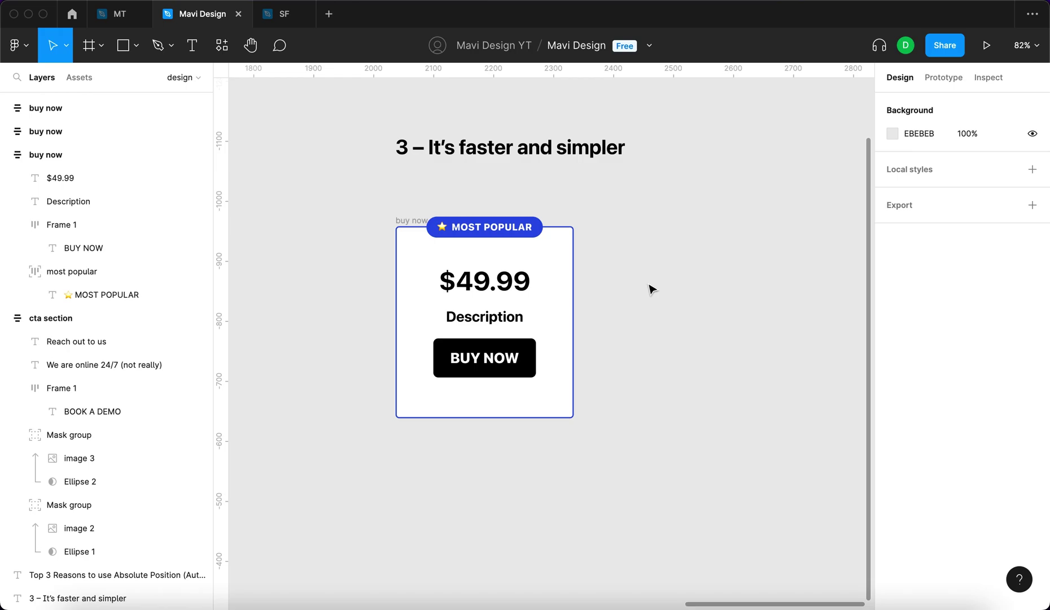
Duplicate the card beside the original at about X 2391, keeping Y -958
left_click(412, 220)
left_click_drag(412, 220, 623, 221)
scroll(621, 228, "right", 3)
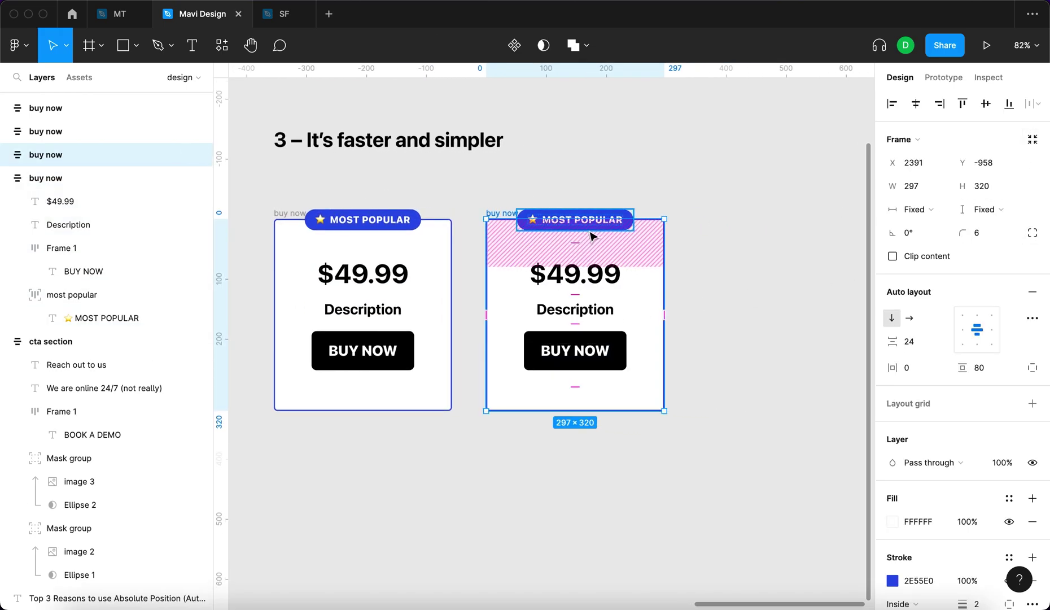
Turn off absolute position for the most popular badge in the duplicated card
left_click(601, 217)
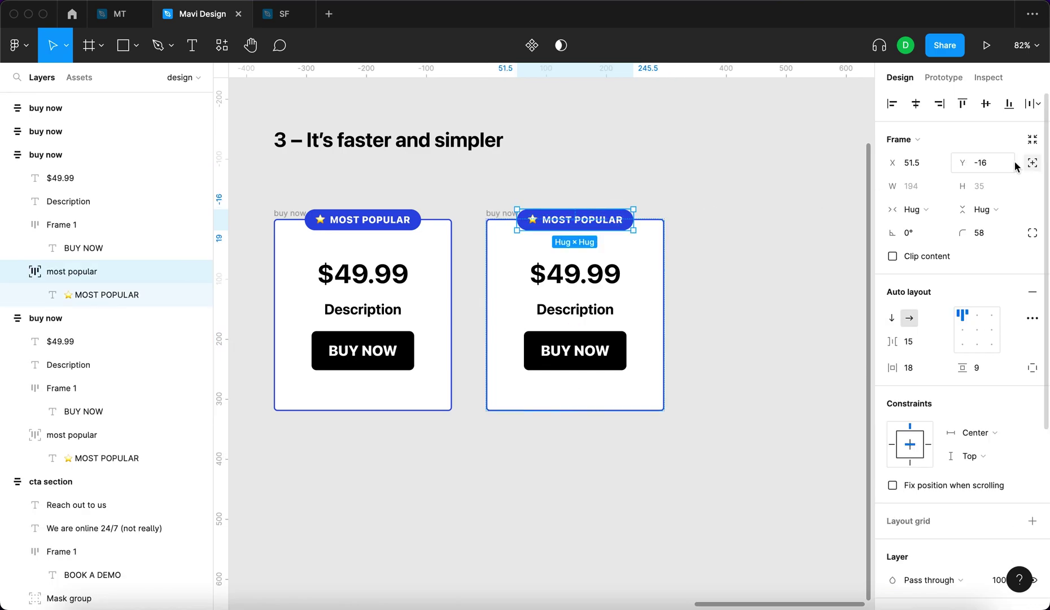
left_click(1031, 164)
left_click(773, 477)
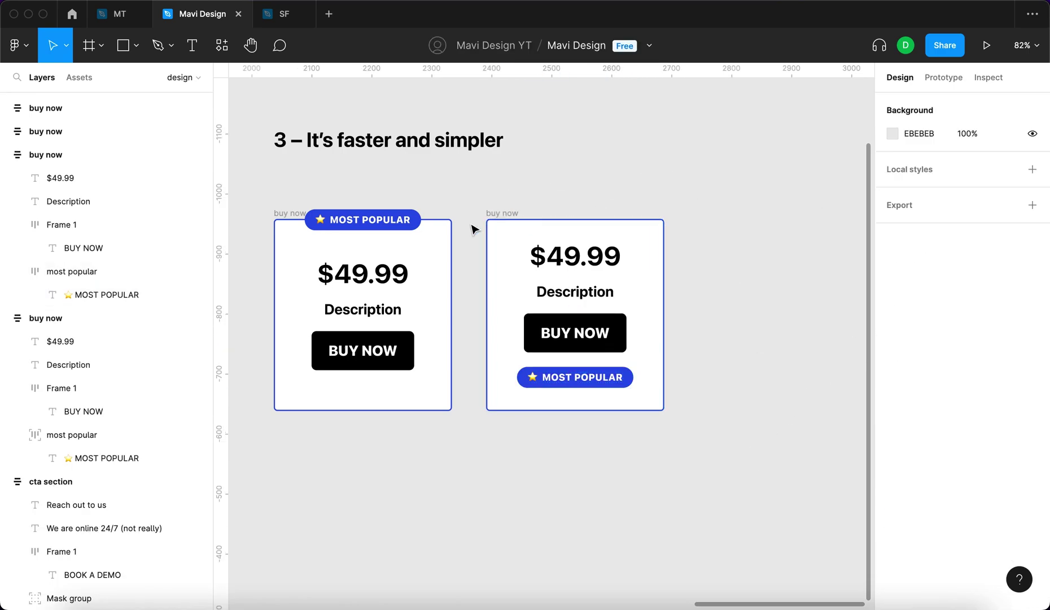
Wrap the duplicated card's most popular badge in a new frame and select the badge inside it
left_click(606, 384)
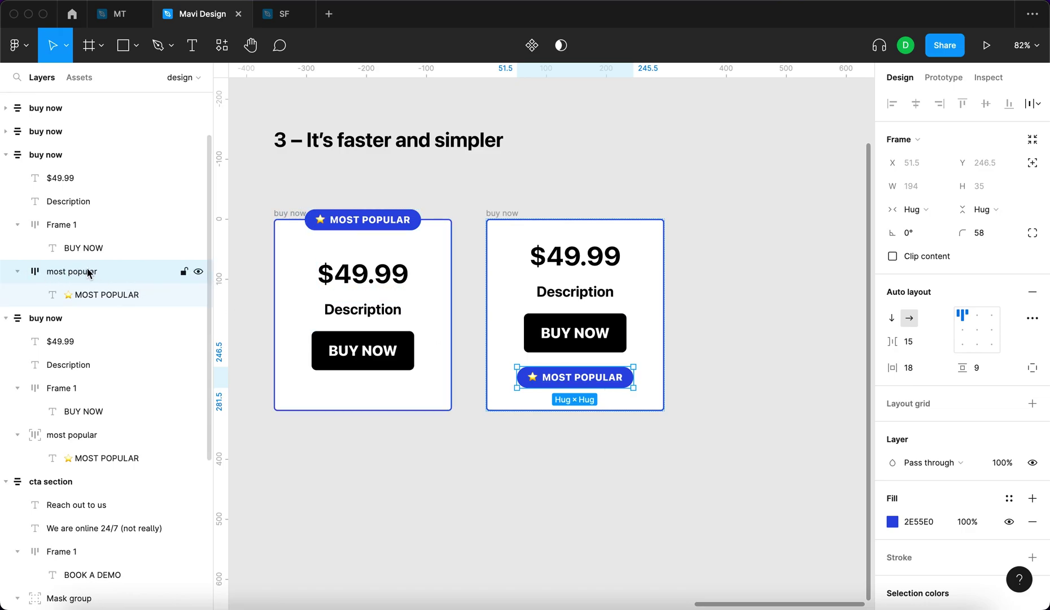
key("alt+super+g")
left_click(17, 271)
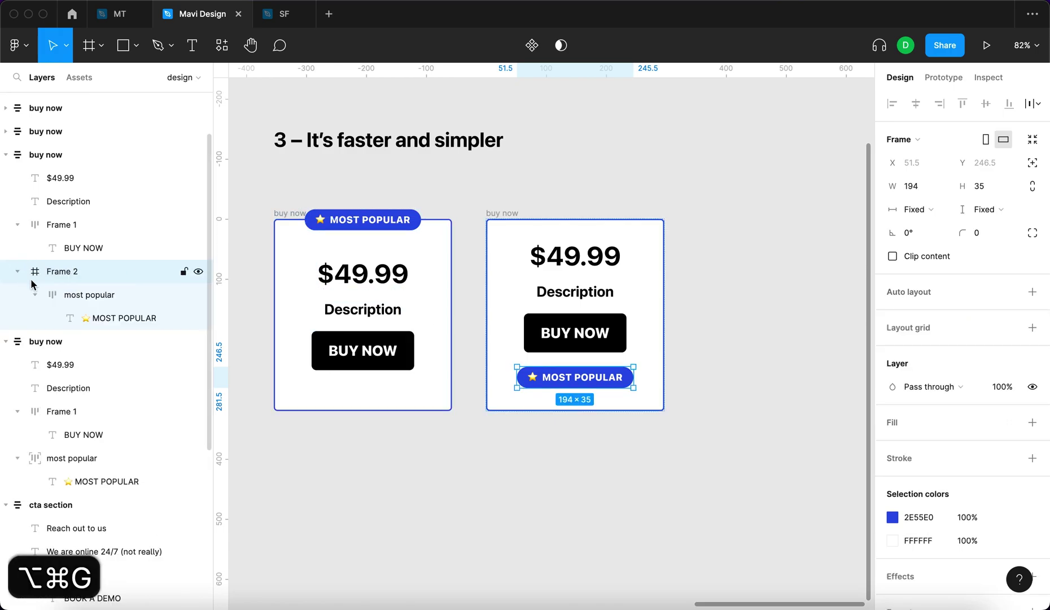
left_click(116, 294)
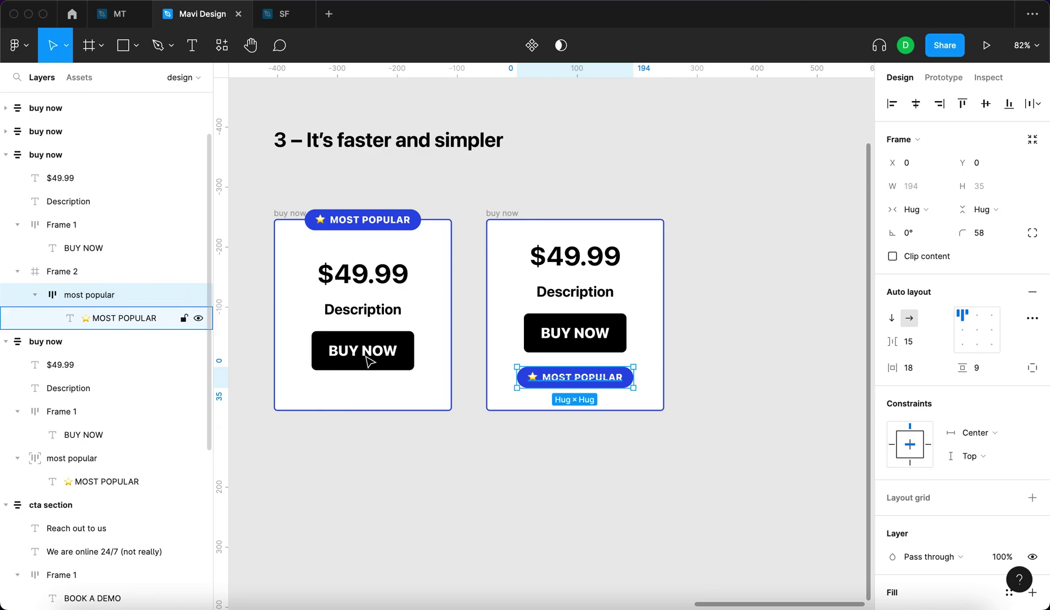
Reorder the badge's wrapping frame above the $49.99 price in the duplicated card
scroll(610, 366, "up", 5)
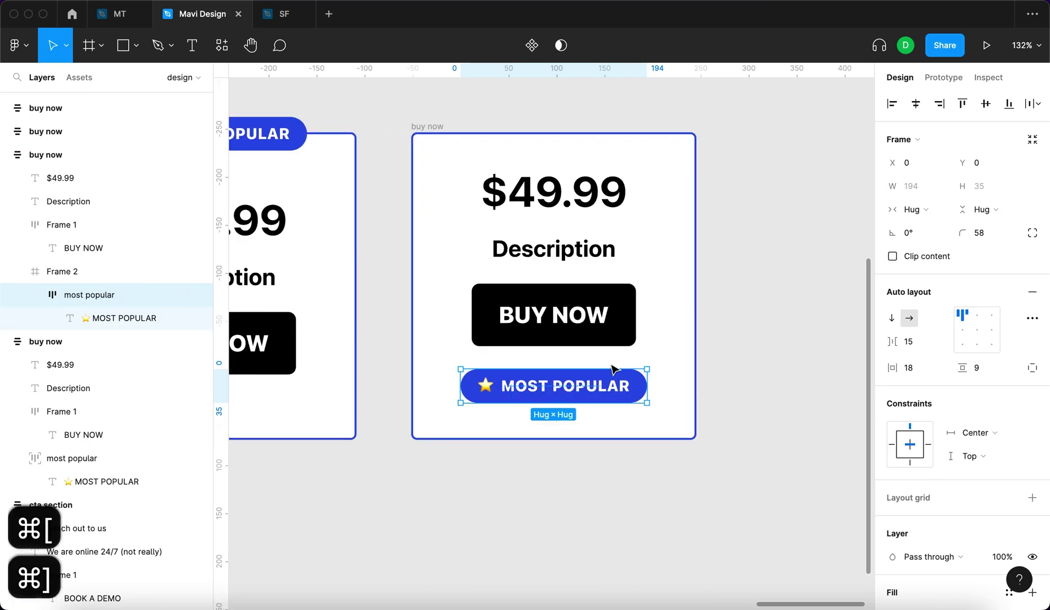
left_click(62, 270)
key("super+bracketleft")
key("super+bracketleft")
key("super+bracketleft")
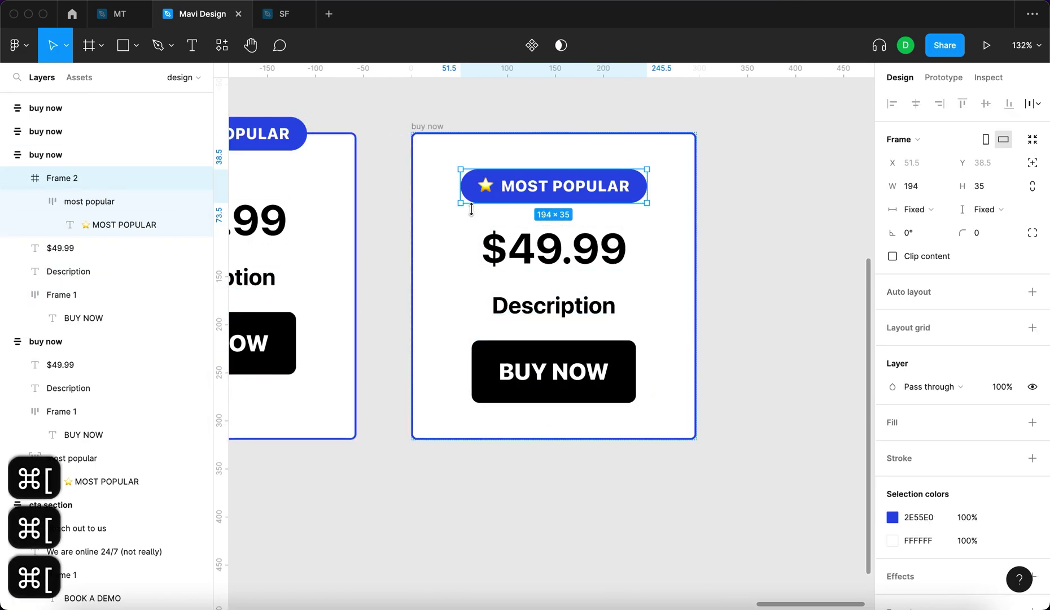
Move the most popular badge inside its wrapping frame up to about Y -56, overlapping the duplicated card's top edge
scroll(471, 209, "down", 5)
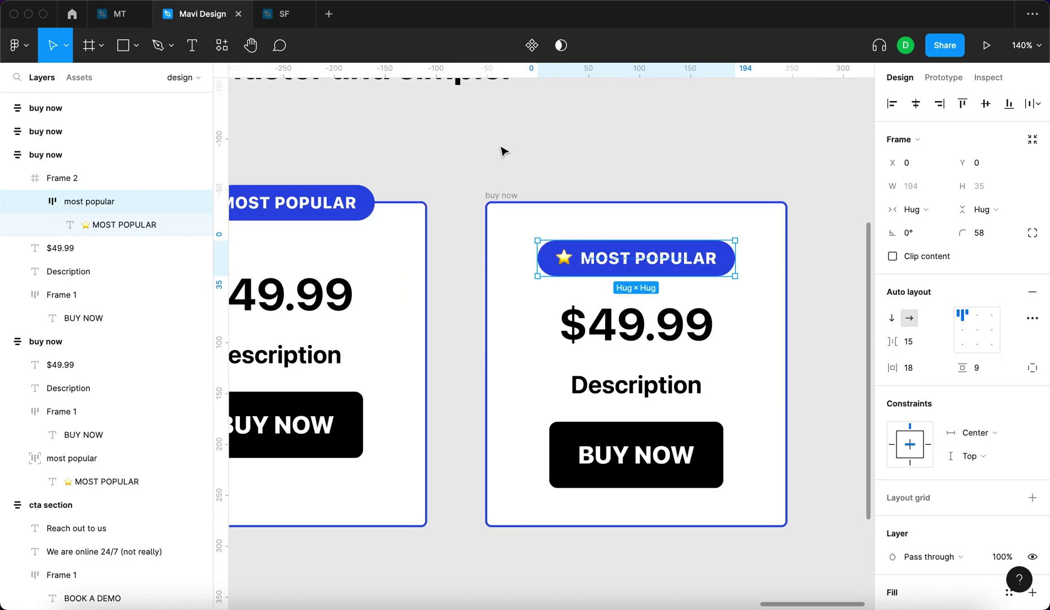
scroll(504, 151, "right", 1)
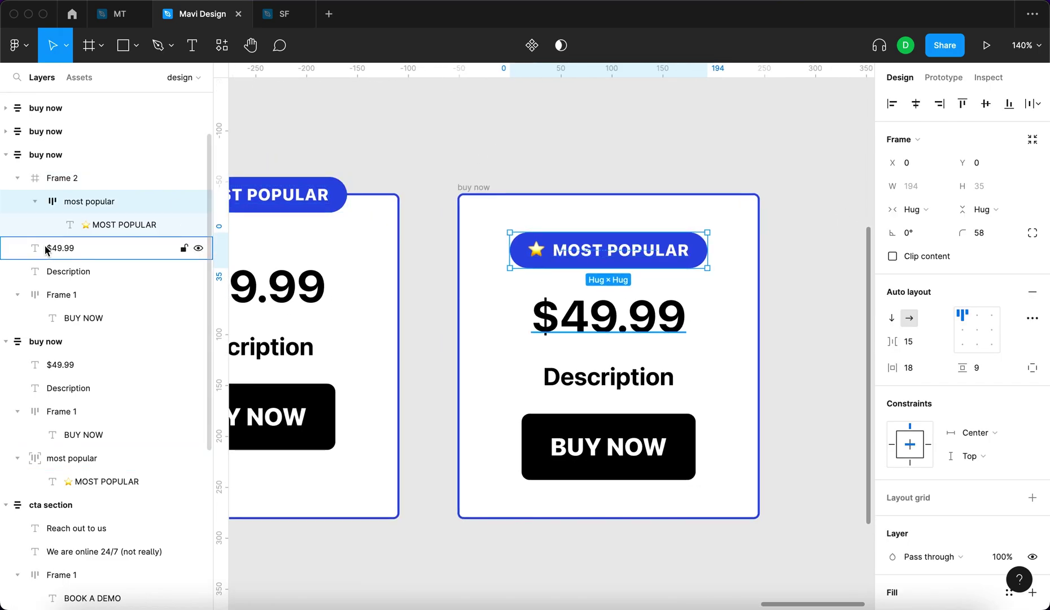
left_click(83, 207)
key("Up")
key("Up")
key("Up")
key("shift+Up")
key("Up")
key("shift+Up")
key("Up")
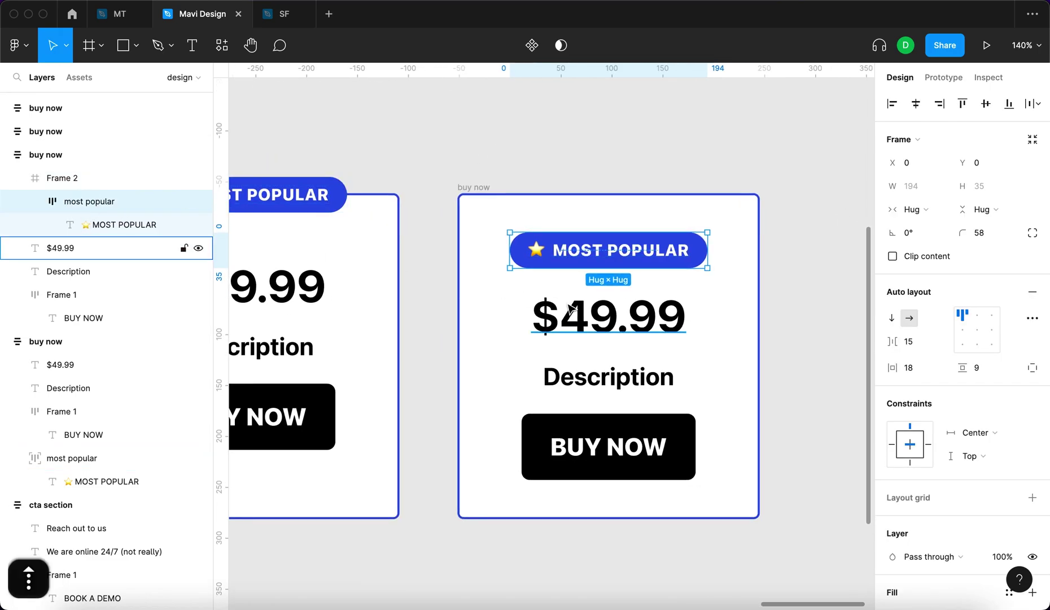
key("shift+Up")
key("shift+Up")
key("shift+Up")
key("shift+Up")
key("shift+Up")
key("Up")
key("Up")
key("Up")
key("Up")
key("Up")
key("Up")
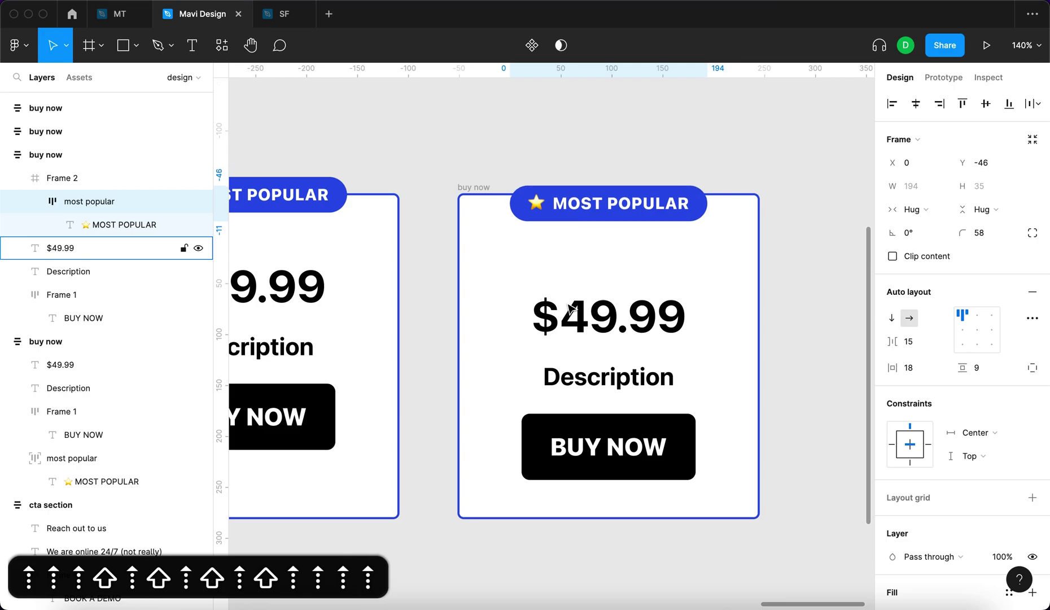
Widen the duplicated card to 310 px and check the empty space its badge frame occupies
left_click(508, 169)
left_click(474, 188)
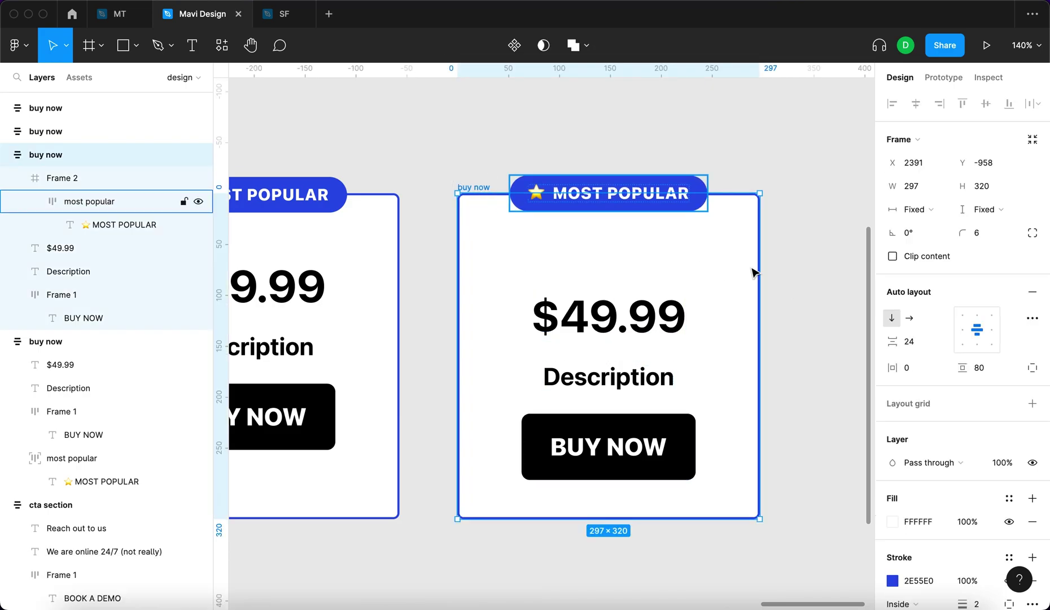
mouse_move(759, 265)
left_mouse_down()
mouse_move(804, 266)
mouse_move(774, 265)
left_mouse_up()
left_click(447, 121)
left_click(474, 187)
key("Escape")
left_click(474, 188)
left_click(591, 237)
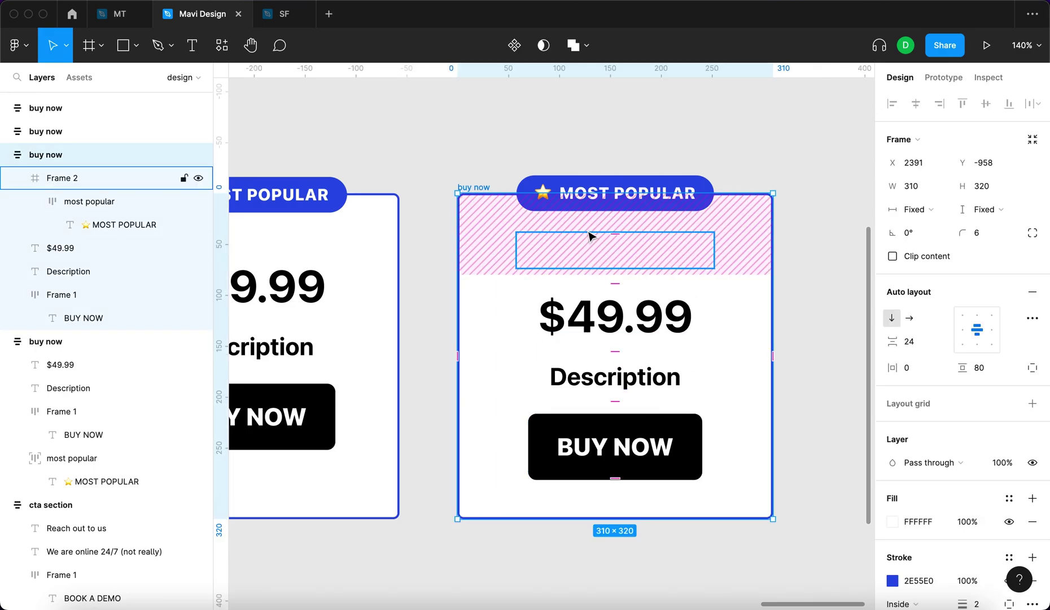
left_click(488, 171)
left_click(714, 228)
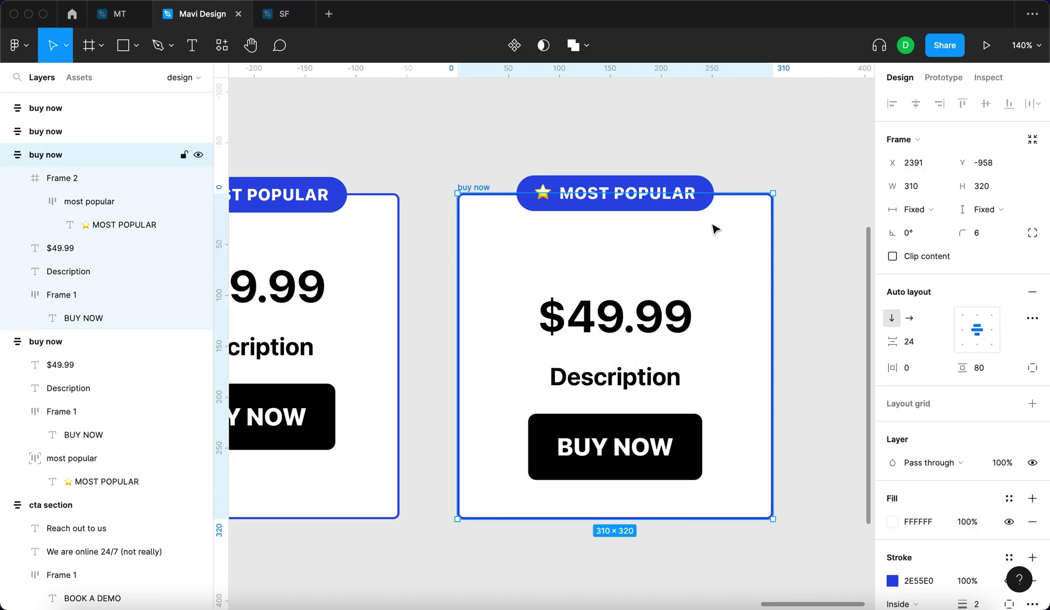
Split the duplicated card's padding into individual sides and set the top padding to 20
left_click(1032, 368)
key("shift+Down")
key("shift+Down")
key("shift+Down")
key("shift+Down")
key("shift+Down")
key("shift+Down")
key("shift+Down")
key("shift+Down")
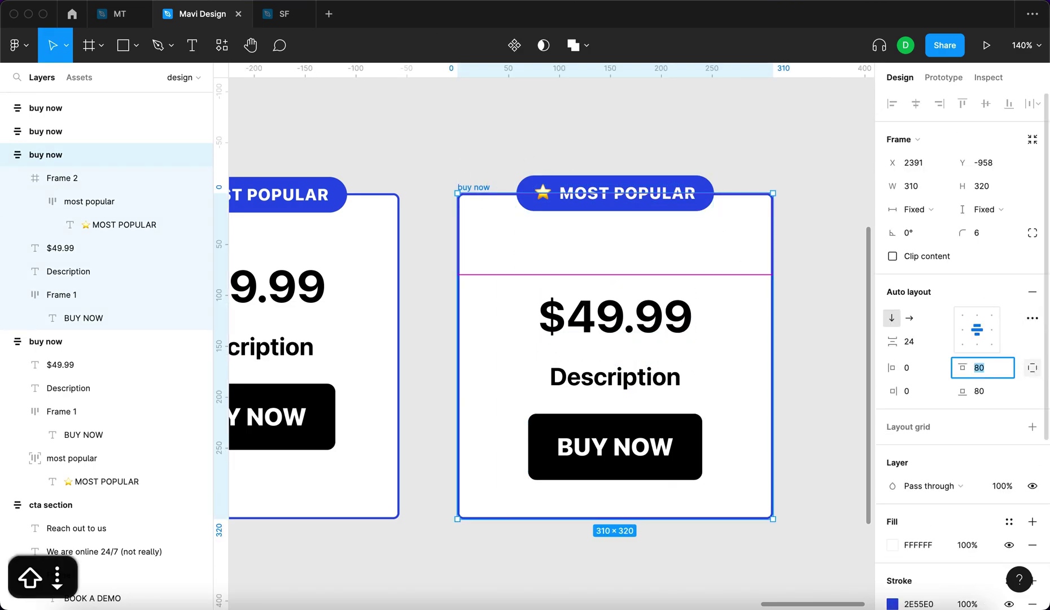
key("shift+Up")
key("shift+Up")
key("shift+Up")
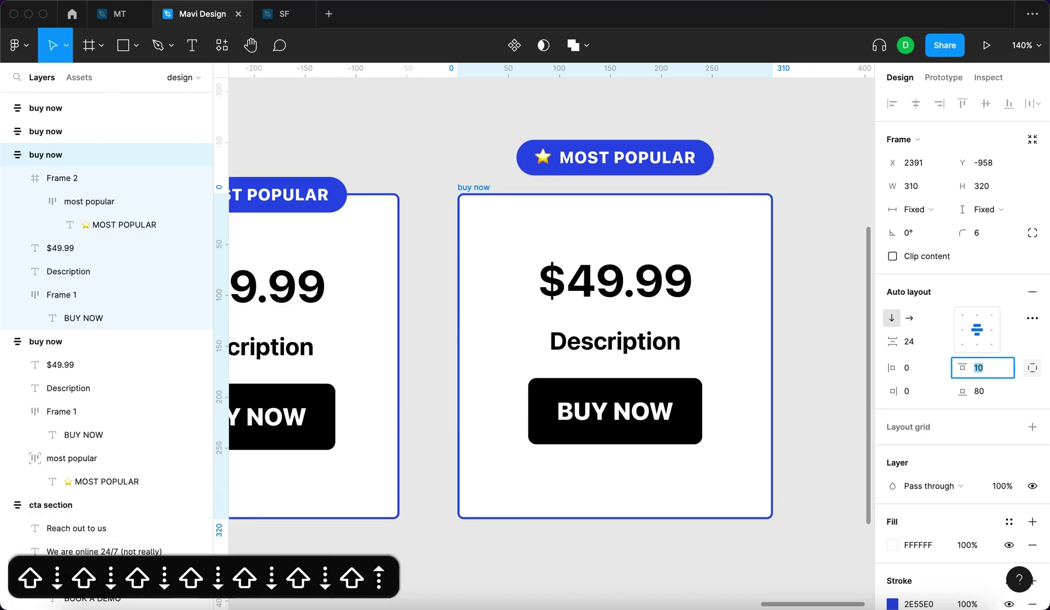
key("shift+Down")
key("shift+Down")
key("shift+Up")
Move the most popular badge down inside its wrapping frame so it straddles the duplicated card's top edge
left_click(590, 164)
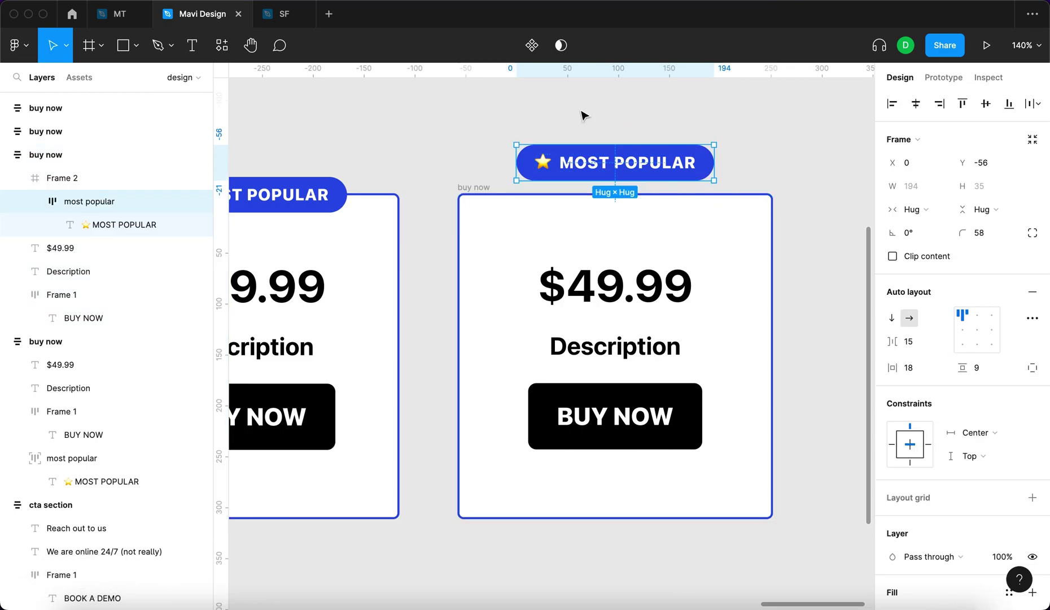
scroll(635, 163, "up", 5)
scroll(635, 164, "up", 2)
key("Up")
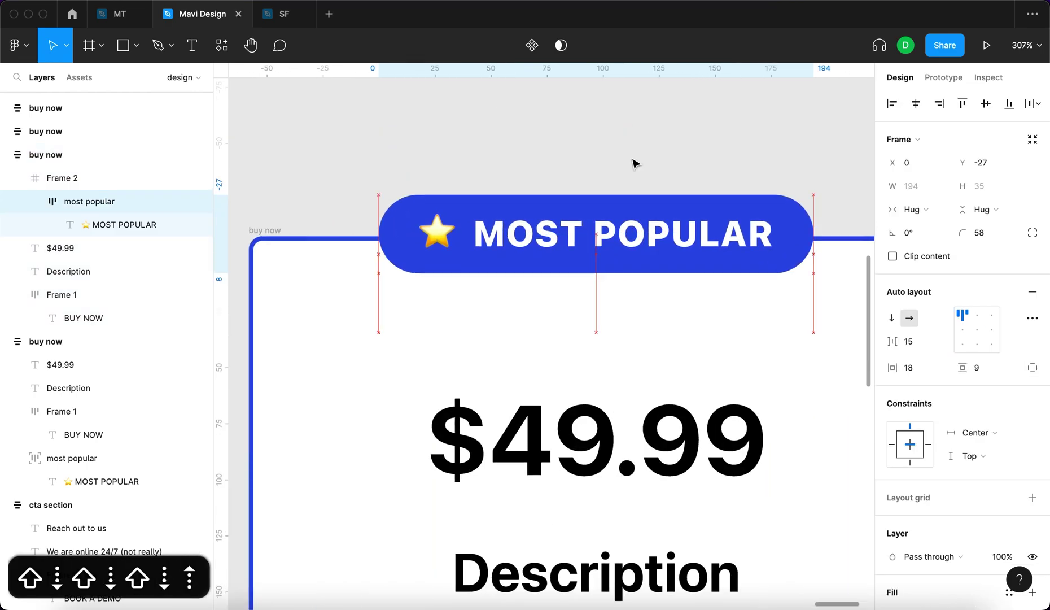
key("Down")
key("Down")
left_click(593, 134)
Try resizing the duplicated card from its corner to test the layout, and undo the resize
scroll(593, 134, "down", 7)
left_click(481, 164)
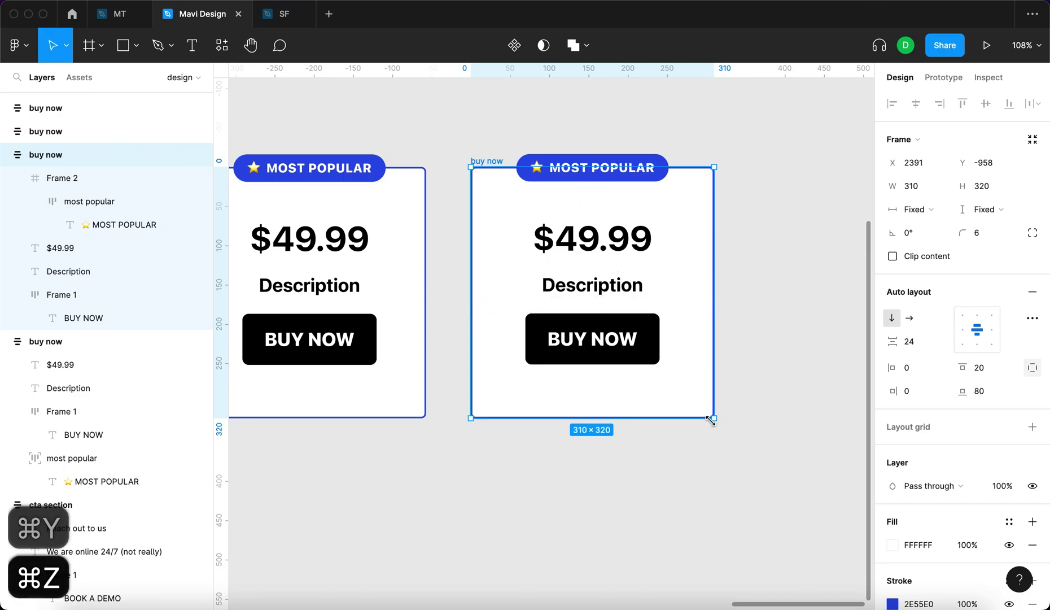
left_click_drag(712, 416, 731, 460)
key("super+z")
key("super+z")
key("super+z")
key("super+z")
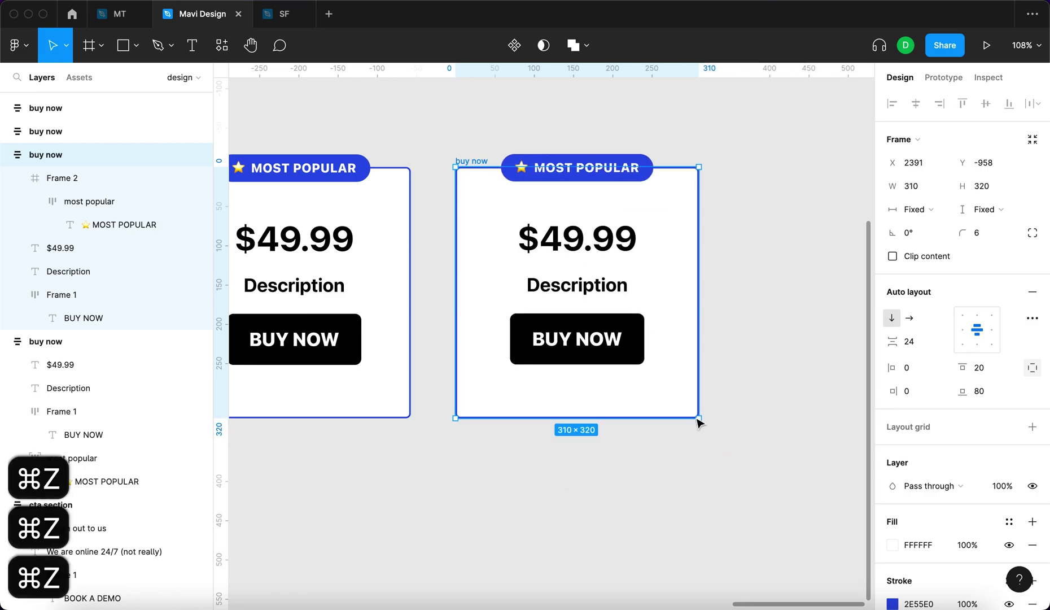
Wrap the duplicated card's price, description and buy button in an auto layout frame with its height set to Fill
left_click(574, 244)
left_click(576, 285, "shift")
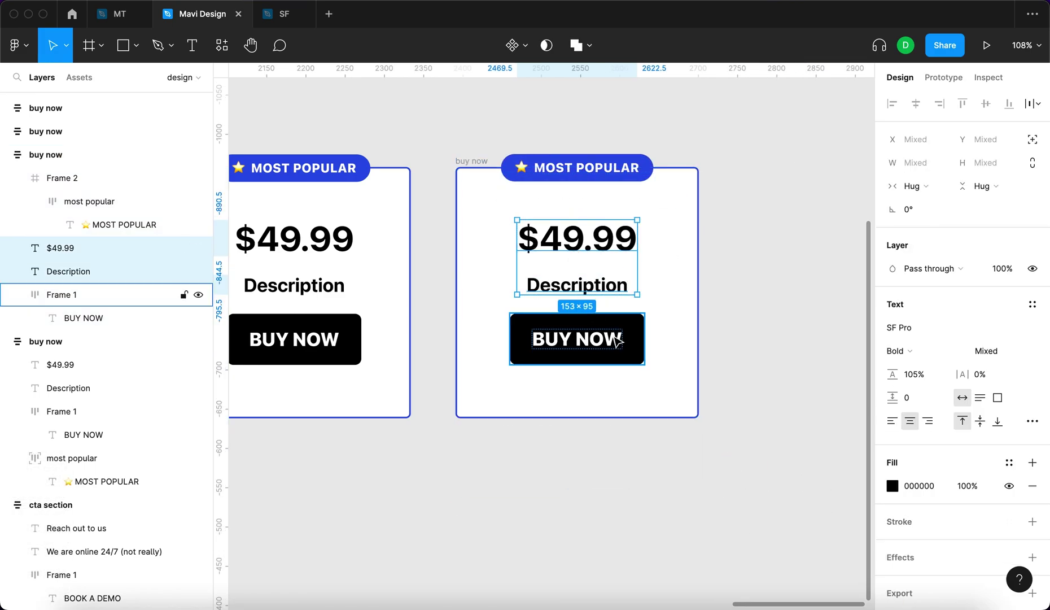
left_click(604, 340, "shift")
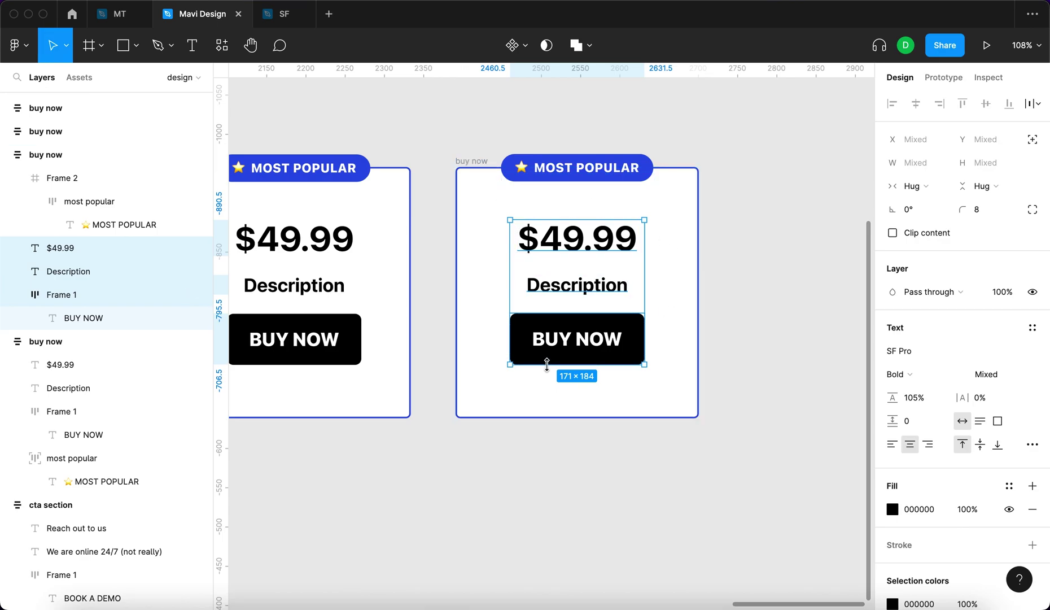
key("shift+a")
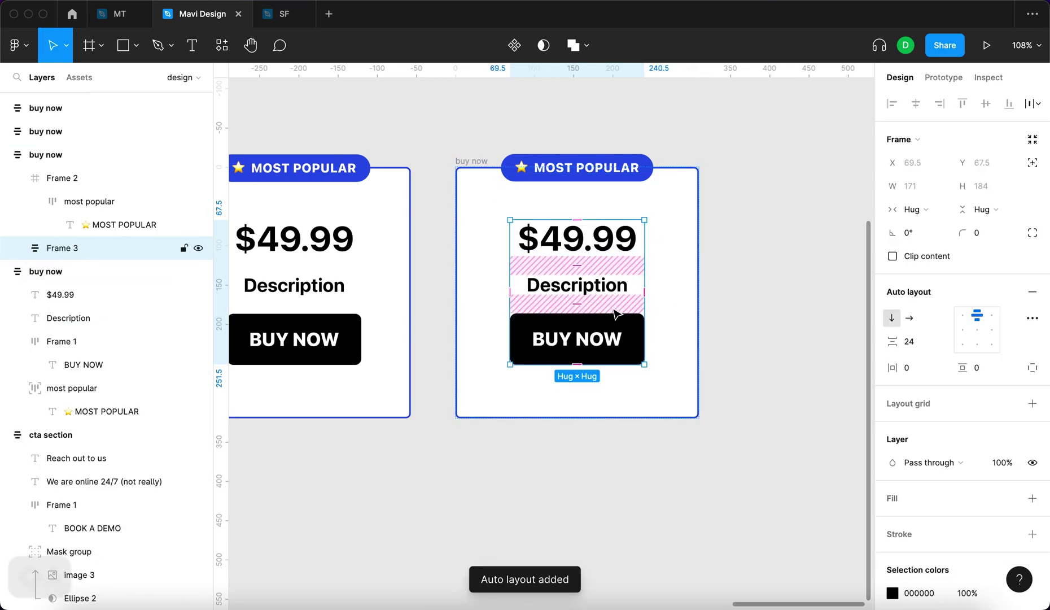
left_click(984, 210)
left_click(994, 227)
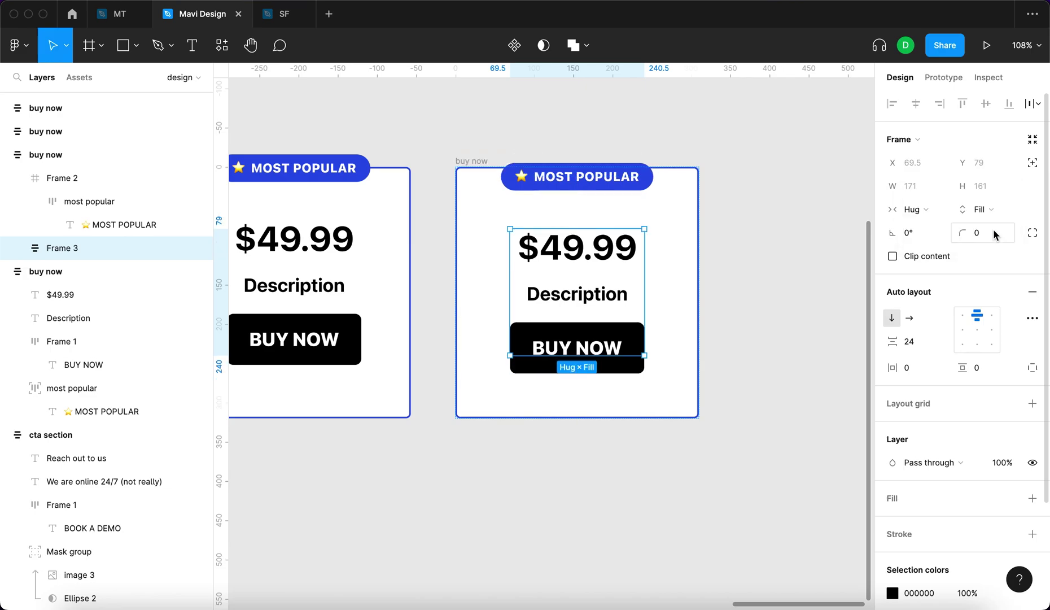
Stretch the duplicated card much taller and align the content of its new auto layout frame to the centre
left_click_drag(698, 417, 709, 502)
scroll(715, 542, "down", 3)
left_click(648, 320)
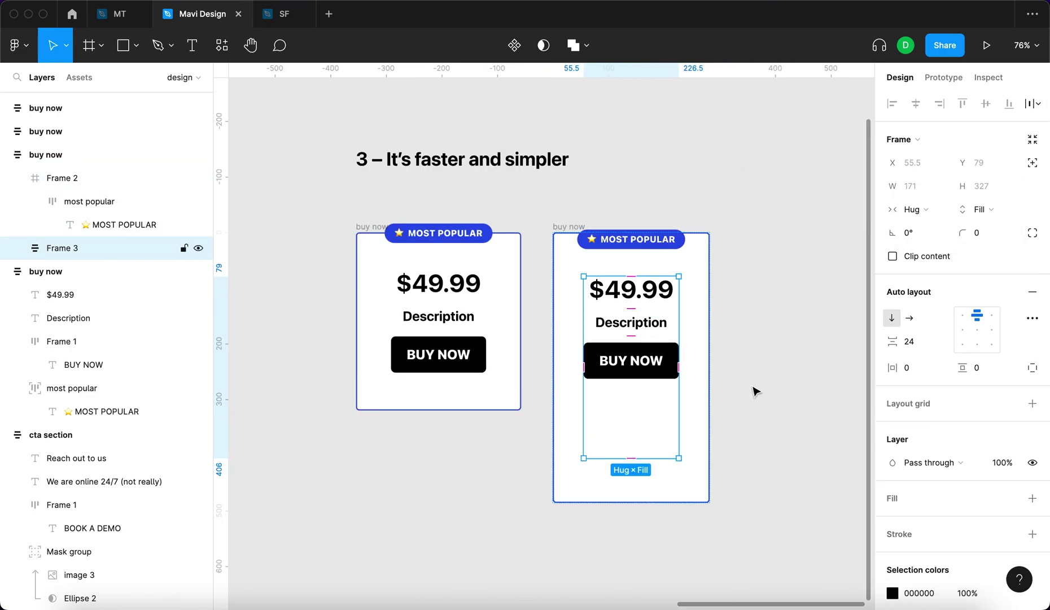
left_click(972, 326)
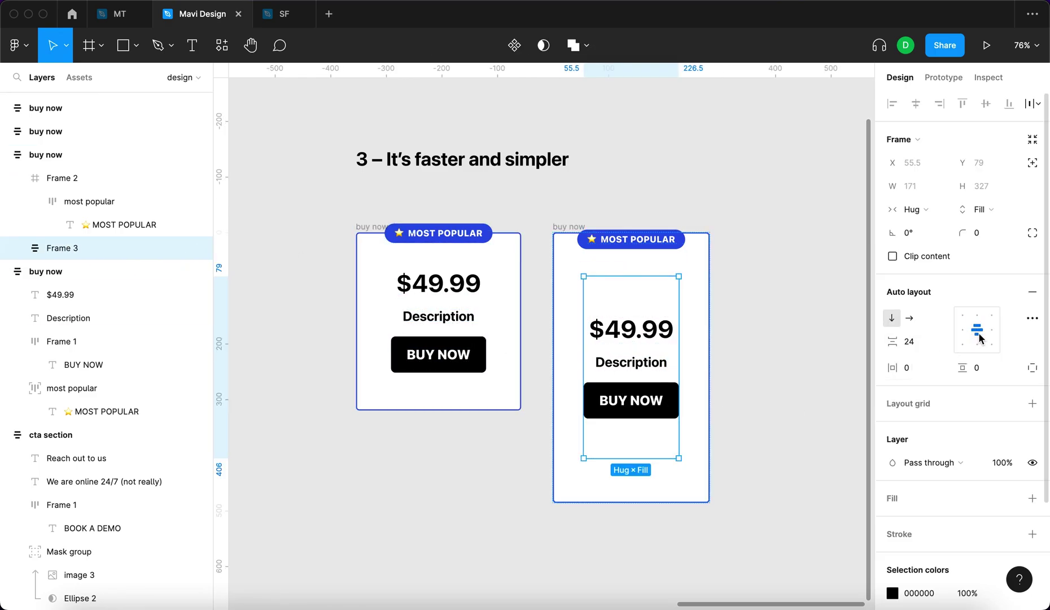
Move the duplicated card's most popular badge up to Y -35 inside its wrapping frame
left_click(569, 227)
scroll(601, 230, "up", 5)
left_click(583, 227, "super")
key("Up")
key("Up")
key("Up")
key("Up")
key("Up")
key("Up")
key("Up")
key("Up")
key("Up")
key("Up")
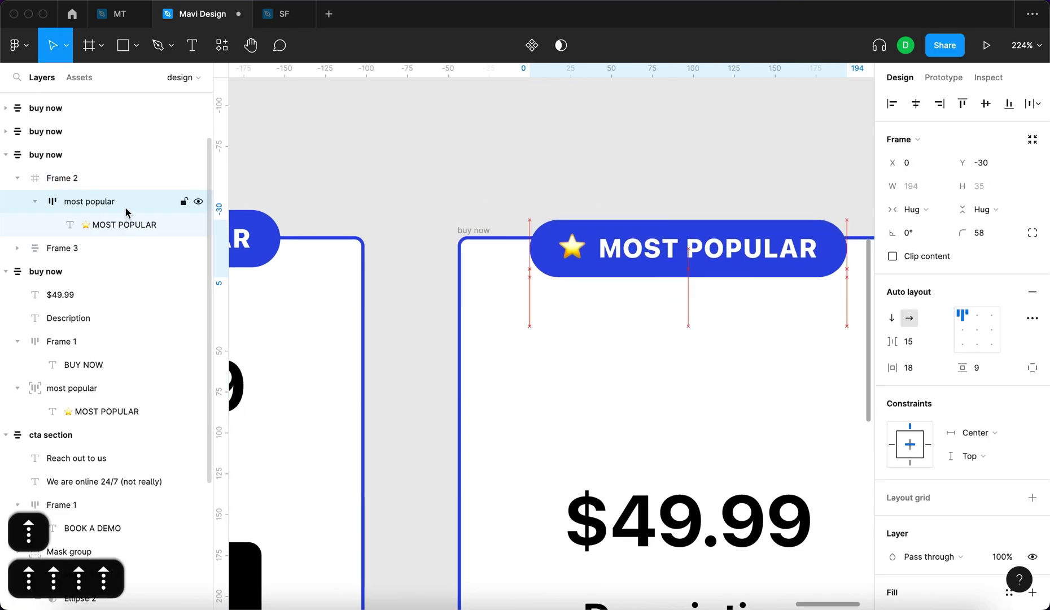
Resize the duplicated card first to about 292 × 289 and finally to about 313 × 290
scroll(625, 172, "down", 5)
left_click(580, 184)
left_click_drag(725, 467, 731, 354)
left_click(641, 514)
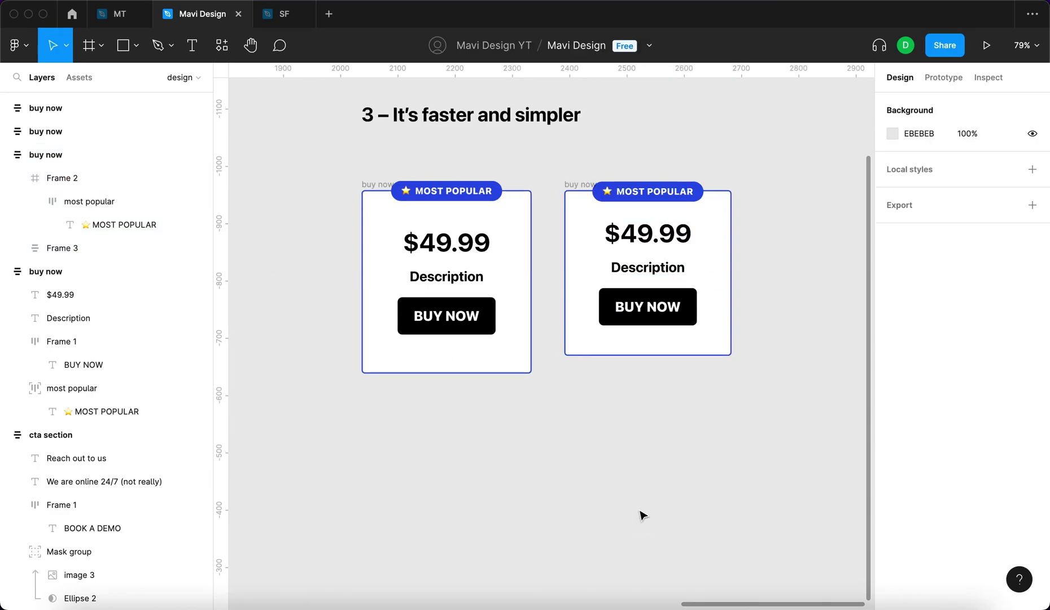
left_click(580, 184)
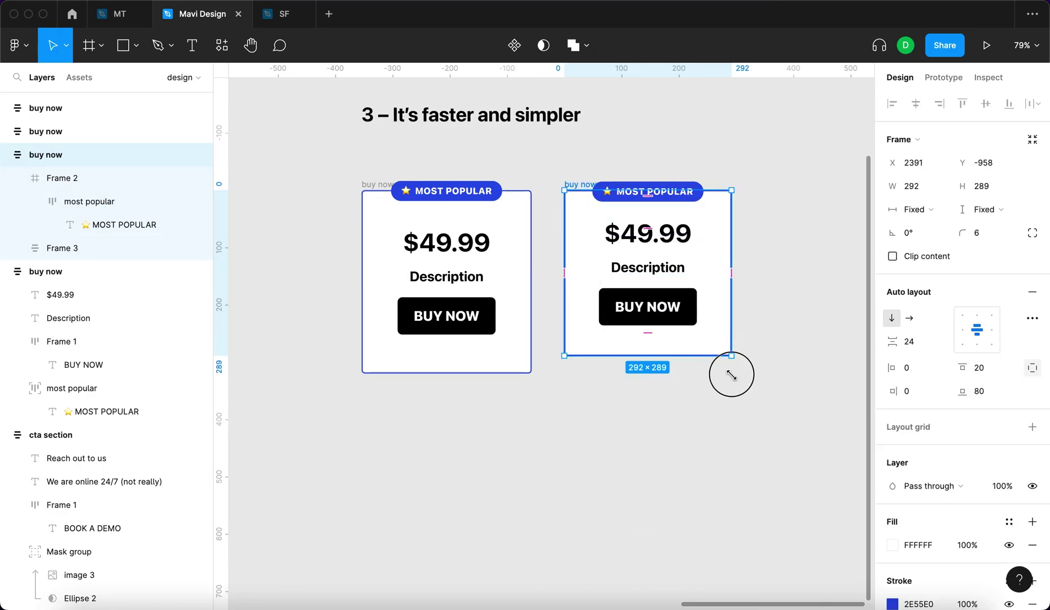
left_click_drag(731, 355, 807, 368)
Shrink the original card slightly in width and height to compare its resizing with the duplicate's
left_click(380, 185)
left_click_drag(531, 372, 527, 369)
left_click(577, 185)
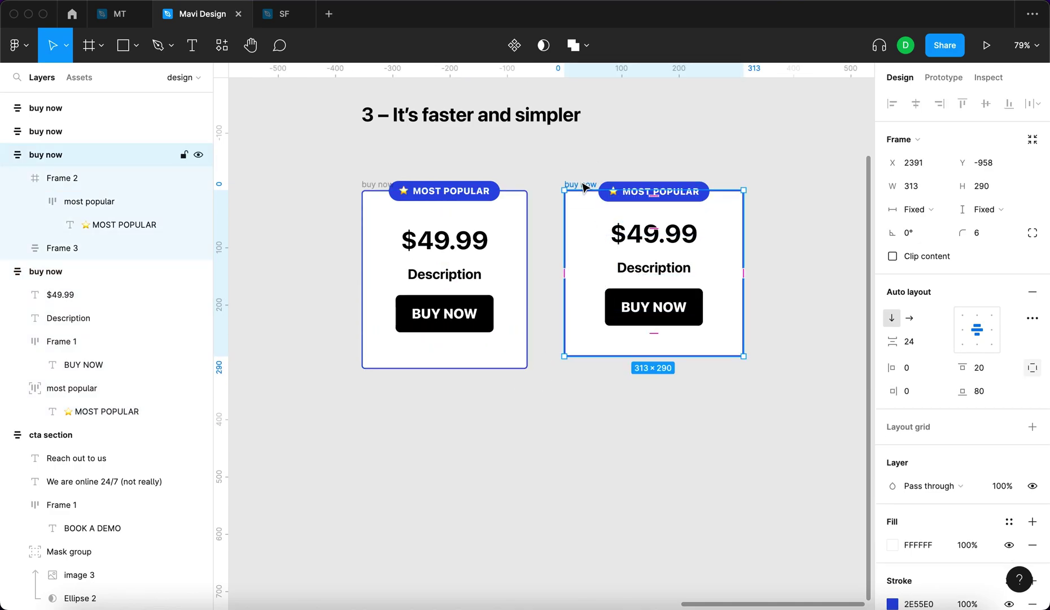
left_click(644, 162)
Check the duplicated card's nested badge and extend the card's height to match the original card
left_click(582, 184)
left_click(114, 202)
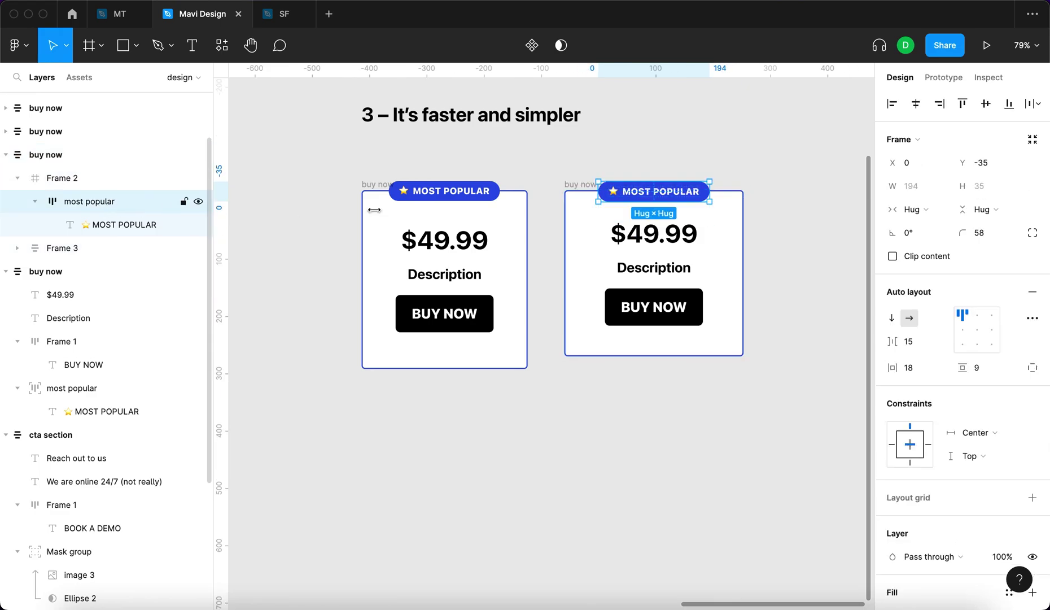
left_click(580, 184)
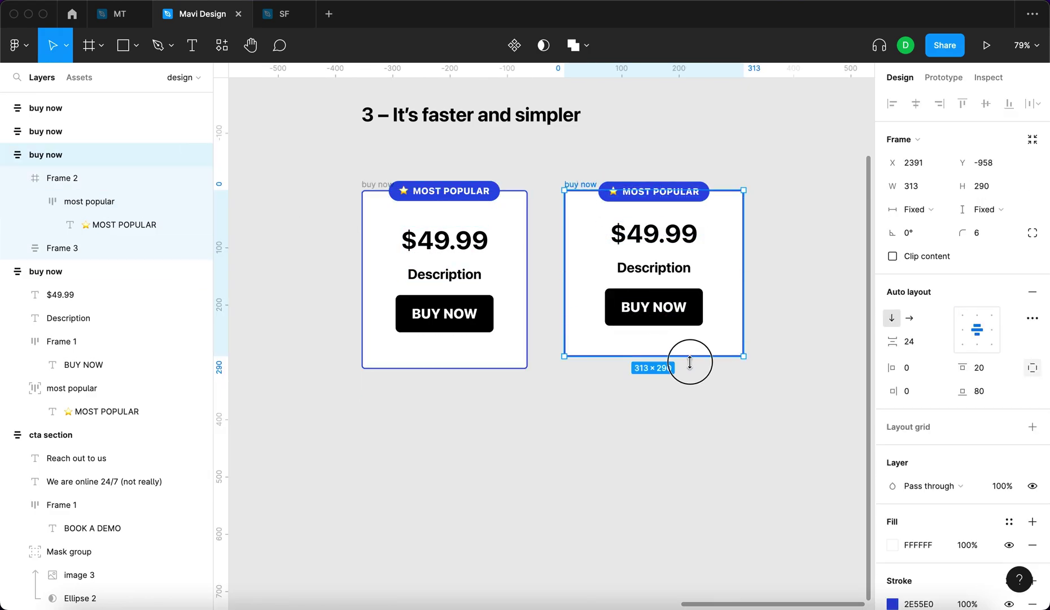
left_click_drag(686, 358, 687, 368)
left_click(712, 433)
Examine the two finished cards side by side and the overview of all three absolute position examples
scroll(468, 477, "up", 1)
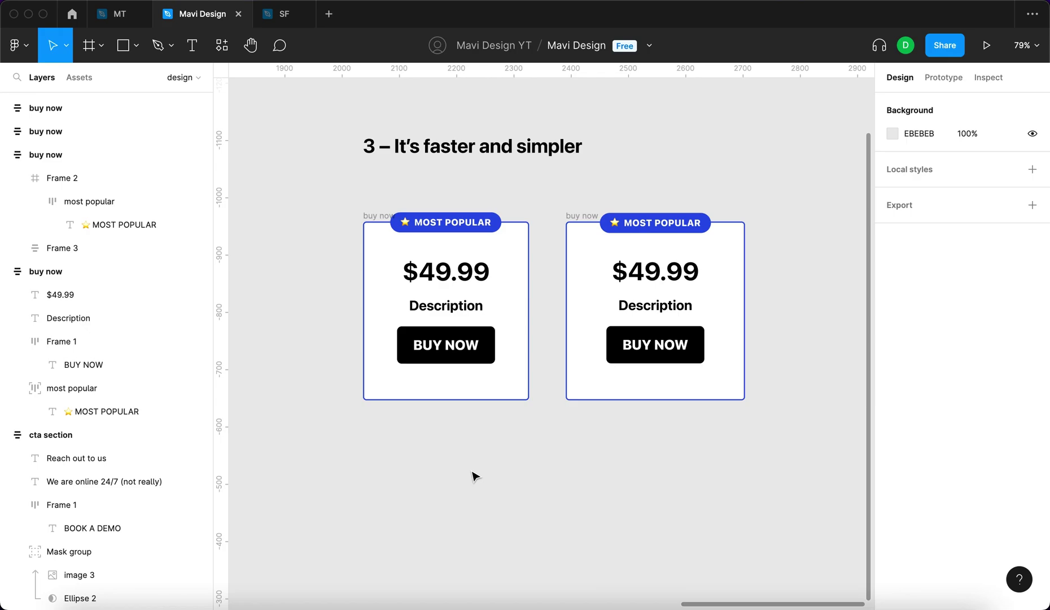
scroll(496, 484, "up", 1)
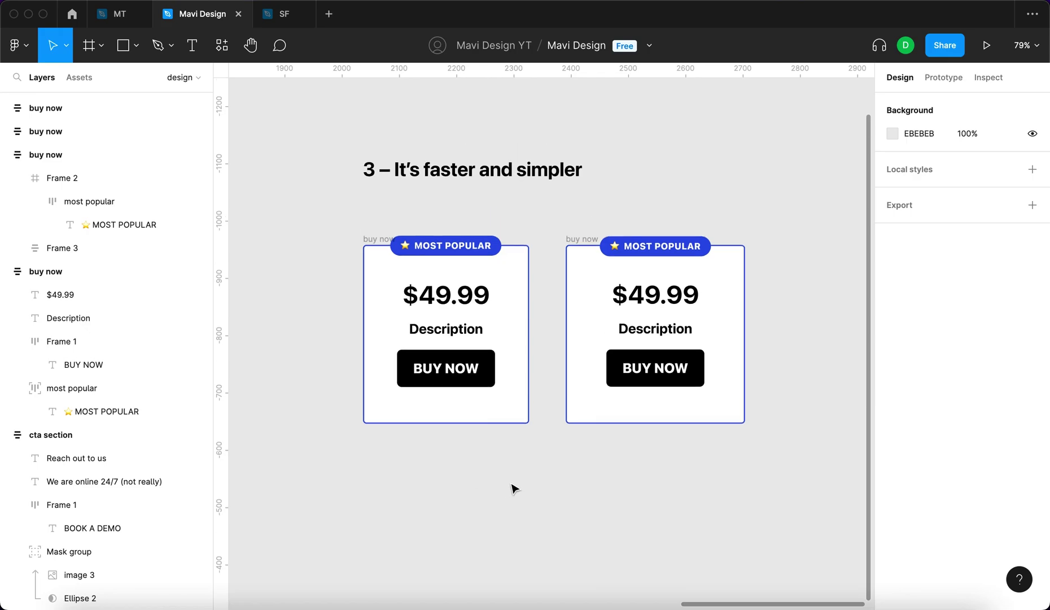
scroll(511, 488, "down", 8)
scroll(513, 489, "down", 2)
scroll(513, 488, "left", 3)
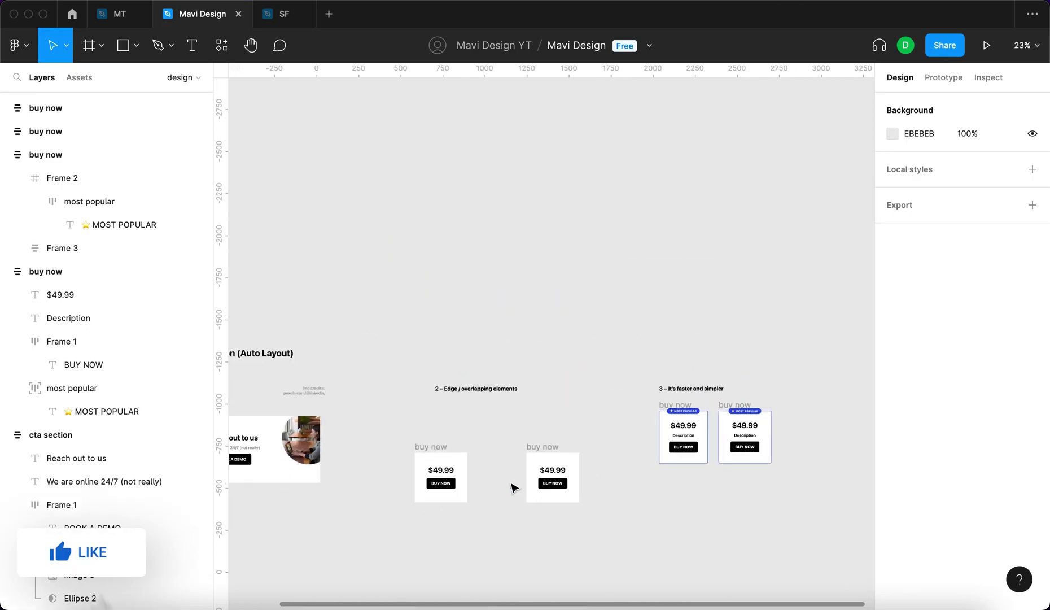
scroll(592, 305, "down", 1)
scroll(591, 305, "left", 1)
scroll(591, 306, "right", 2)
scroll(591, 307, "down", 1)
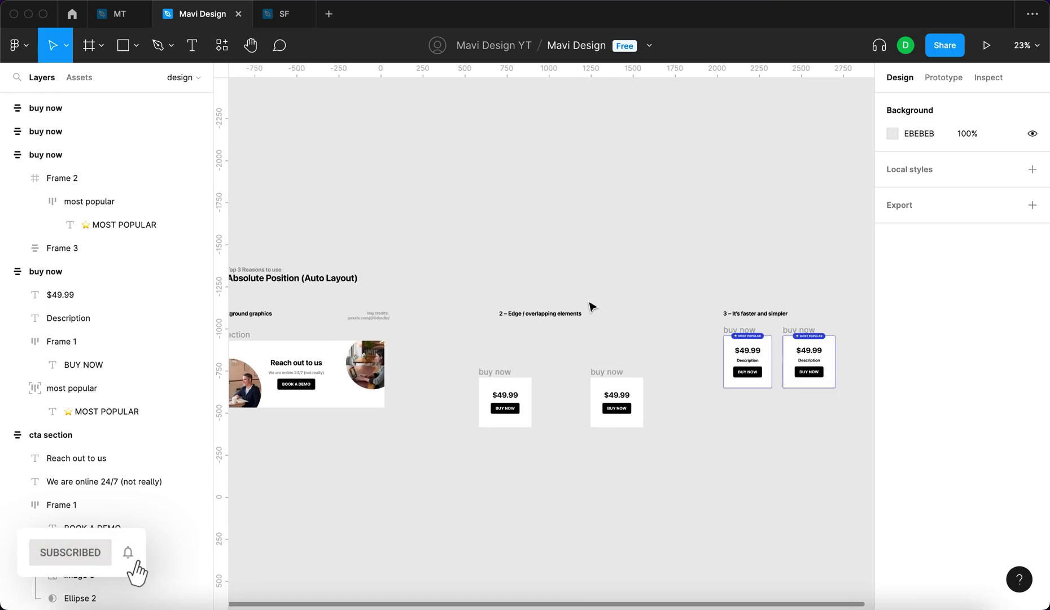